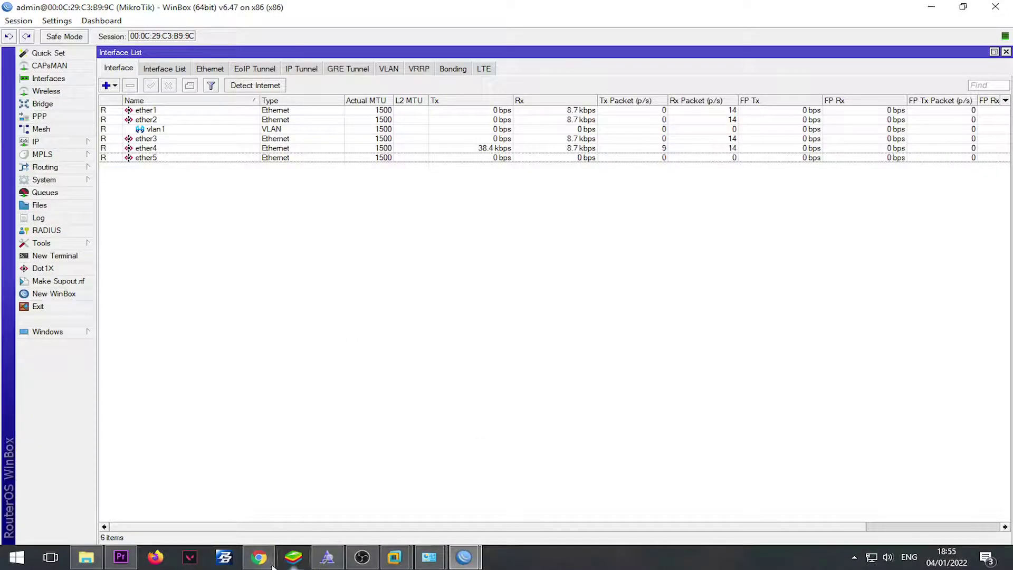
Switch to Chrome and open the listvpn.net website in a new browser tab.
{"action": "left_click", "coordinate": [259, 556]}
{"action": "left_click", "coordinate": [760, 4]}
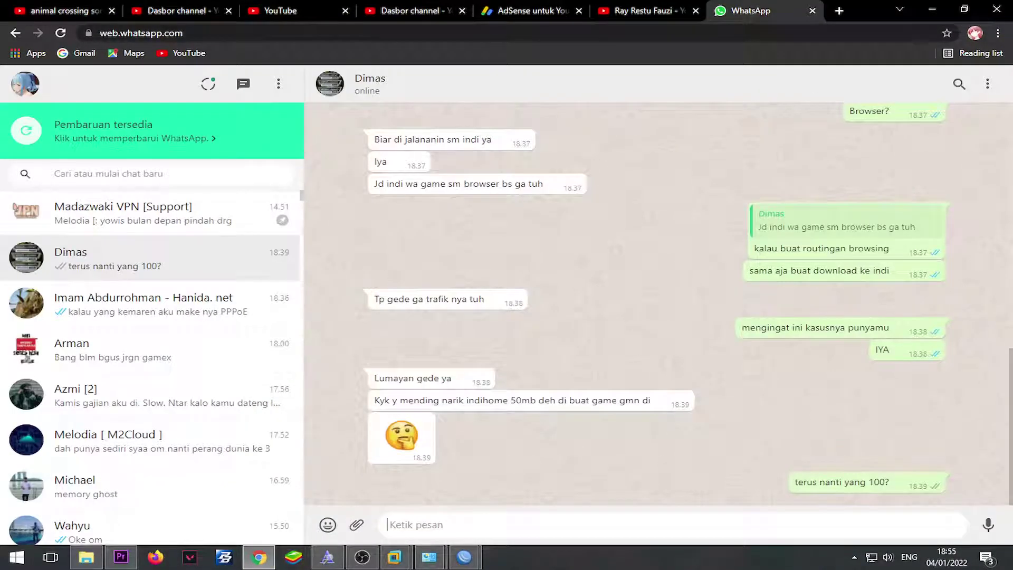
{"action": "left_click", "coordinate": [839, 11]}
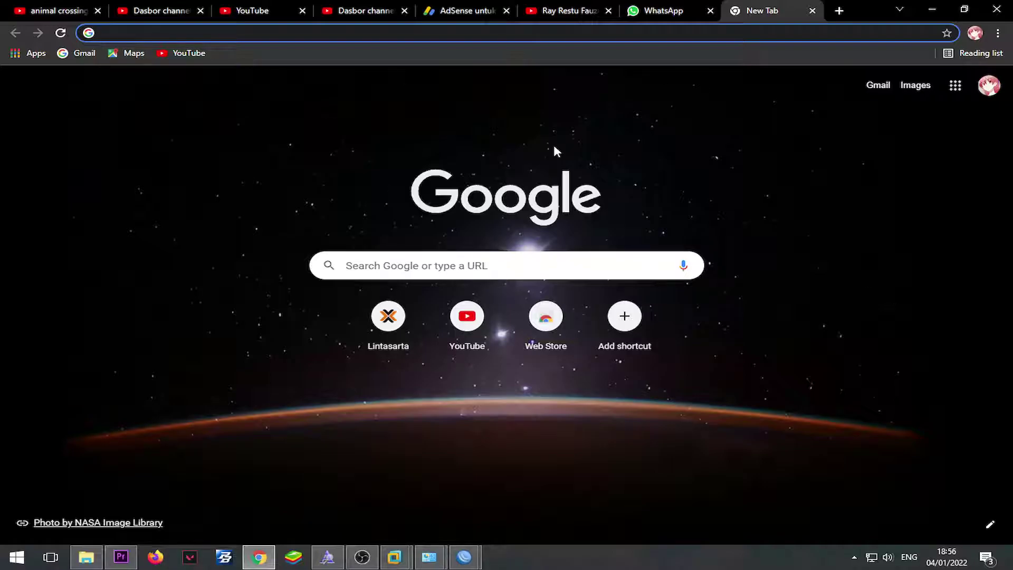
{"action": "type", "text": "listvpn.n"}
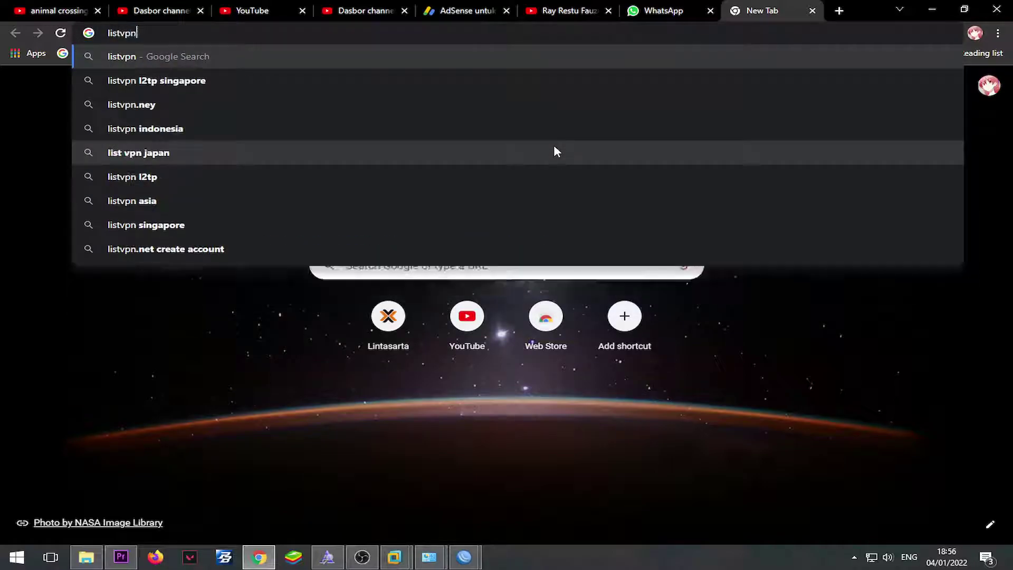
{"action": "type", "text": "et"}
{"action": "key", "text": "Return"}
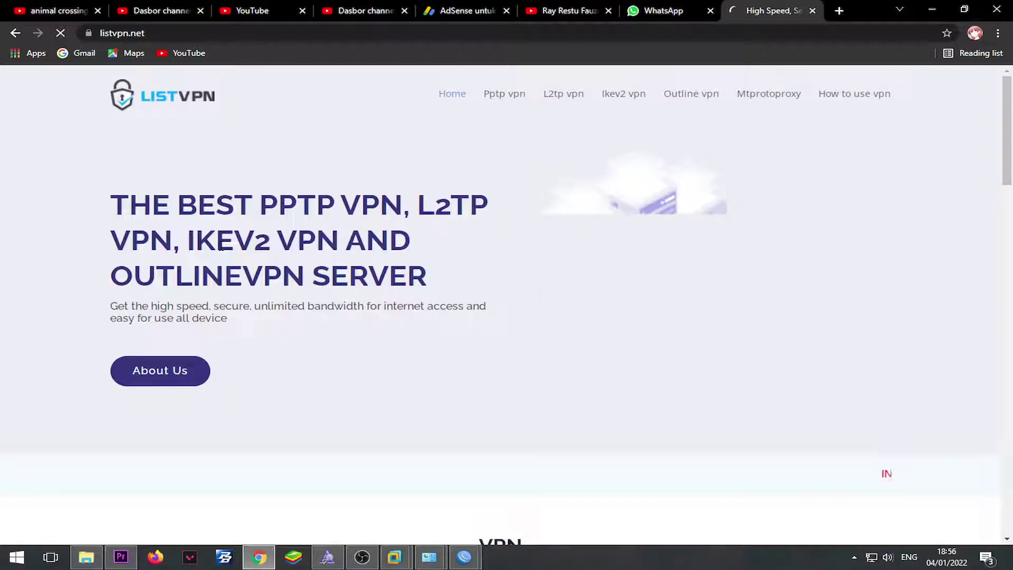
Open the free L2TP VPN server page on the ListVPN site.
{"action": "scroll", "coordinate": [389, 255], "scroll_direction": "down", "scroll_amount": 15}
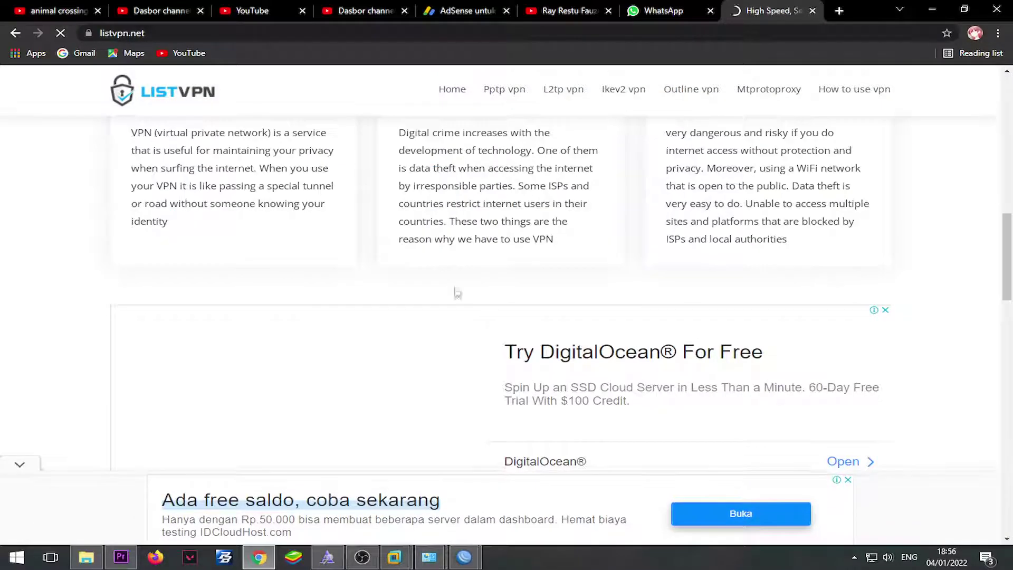
{"action": "scroll", "coordinate": [602, 272], "scroll_direction": "down", "scroll_amount": 10}
{"action": "left_click", "coordinate": [495, 270]}
{"action": "left_click", "coordinate": [547, 364]}
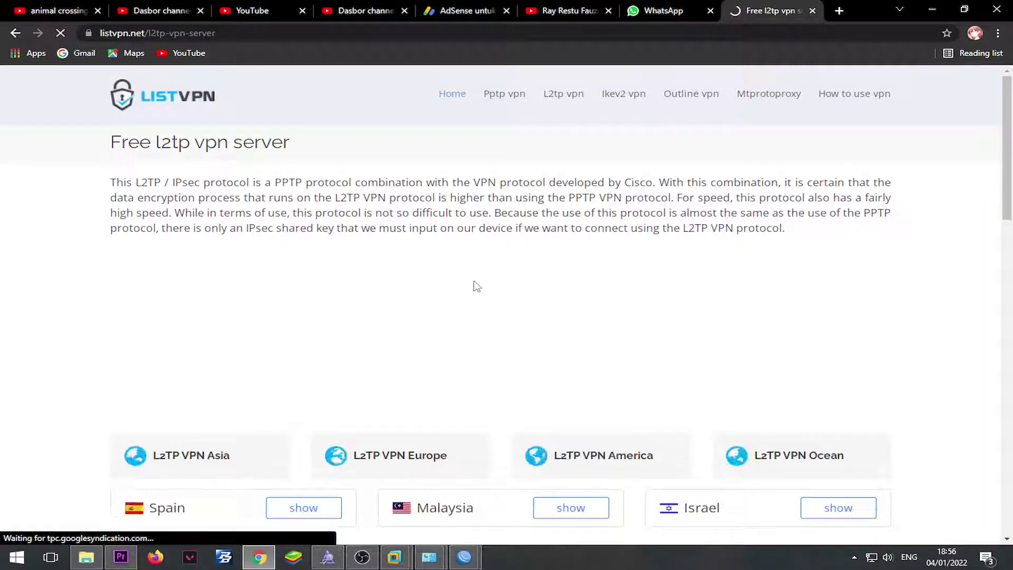
Look through the offered L2TP server locations and open the L2TP VPN Asia list.
{"action": "scroll", "coordinate": [480, 317], "scroll_direction": "down", "scroll_amount": 5}
{"action": "scroll", "coordinate": [482, 351], "scroll_direction": "down", "scroll_amount": 3}
{"action": "scroll", "coordinate": [475, 342], "scroll_direction": "up", "scroll_amount": 2}
{"action": "scroll", "coordinate": [547, 279], "scroll_direction": "down", "scroll_amount": 6}
{"action": "scroll", "coordinate": [547, 280], "scroll_direction": "up", "scroll_amount": 5}
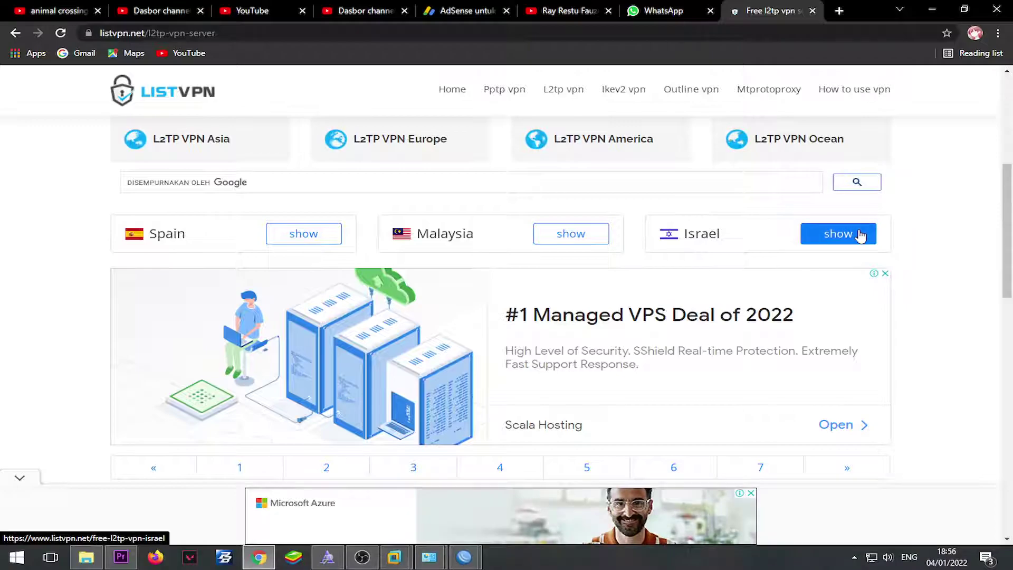
{"action": "scroll", "coordinate": [854, 234], "scroll_direction": "down", "scroll_amount": 6}
{"action": "scroll", "coordinate": [833, 243], "scroll_direction": "down", "scroll_amount": 5}
{"action": "scroll", "coordinate": [640, 312], "scroll_direction": "up", "scroll_amount": 7}
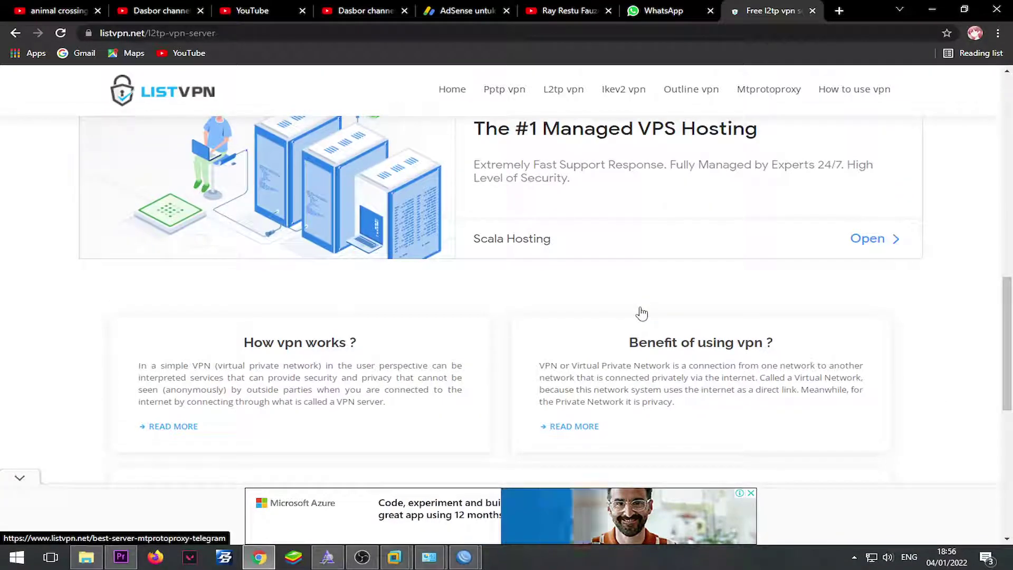
{"action": "scroll", "coordinate": [641, 315], "scroll_direction": "up", "scroll_amount": 10}
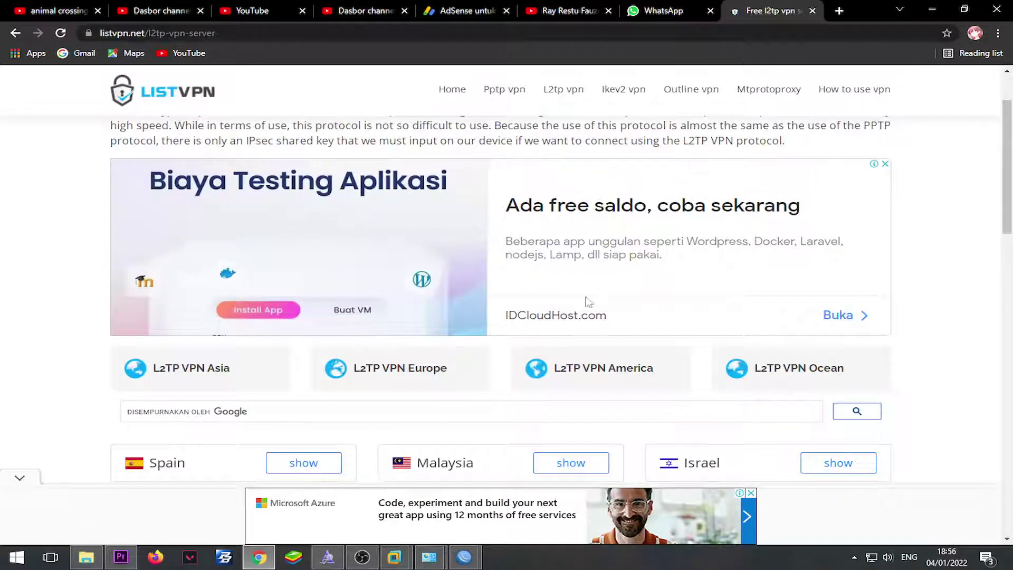
{"action": "scroll", "coordinate": [467, 371], "scroll_direction": "down", "scroll_amount": 2}
{"action": "left_click", "coordinate": [211, 352]}
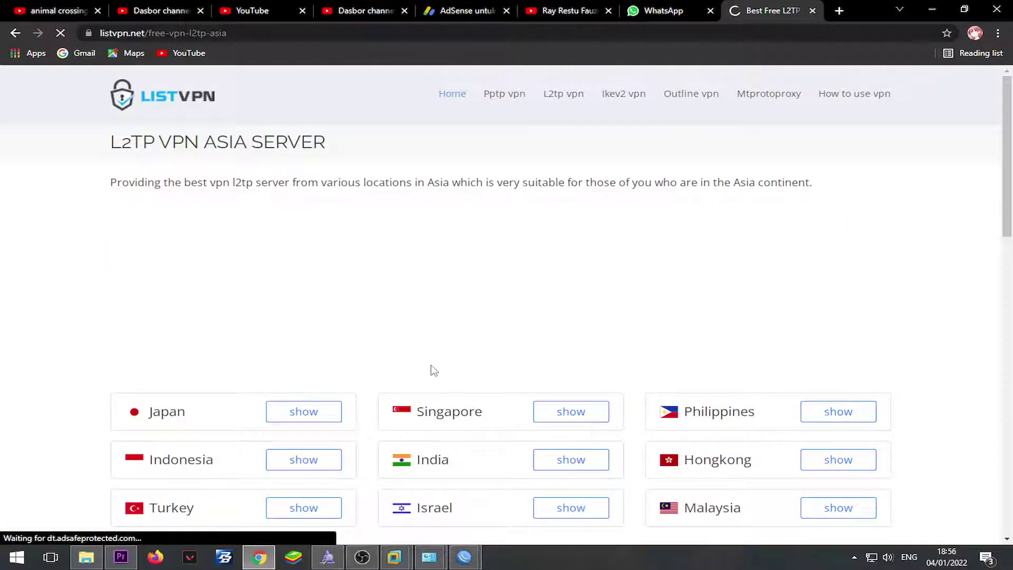
Show the L2TP servers available for Singapore and bring their addresses into view.
{"action": "scroll", "coordinate": [595, 312], "scroll_direction": "down", "scroll_amount": 2}
{"action": "left_click", "coordinate": [572, 289]}
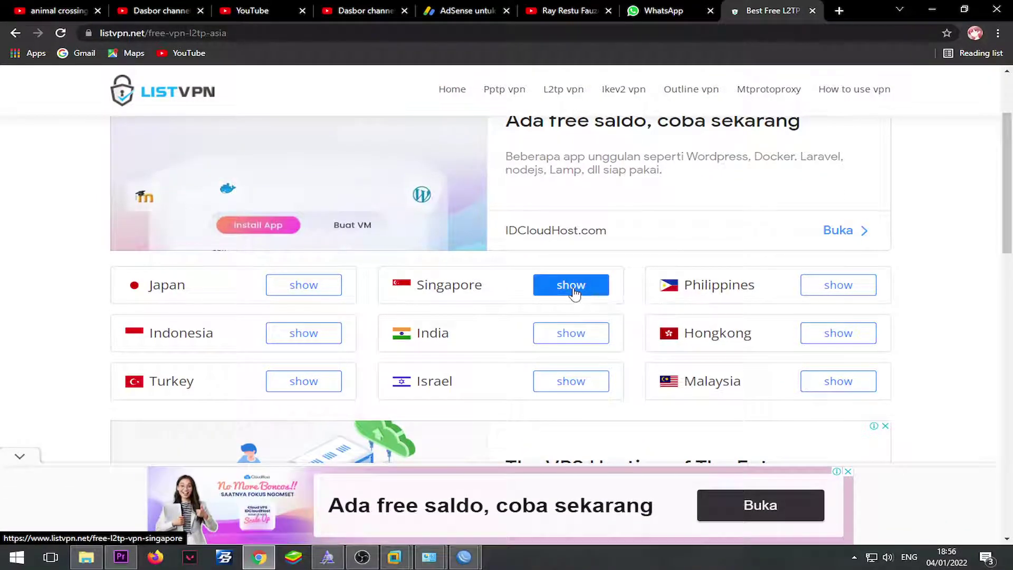
{"action": "scroll", "coordinate": [552, 371], "scroll_direction": "down", "scroll_amount": 9}
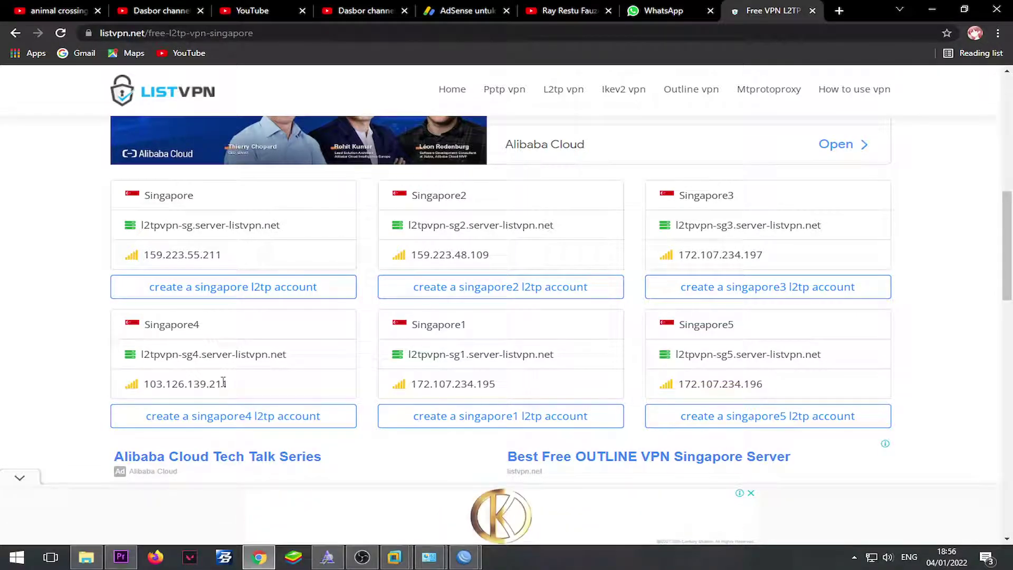
Copy the Singapore4 server's IP address and ping 103.126.139.211 from the router in WinBox.
{"action": "left_click_drag", "start_coordinate": [231, 384], "coordinate": [148, 385]}
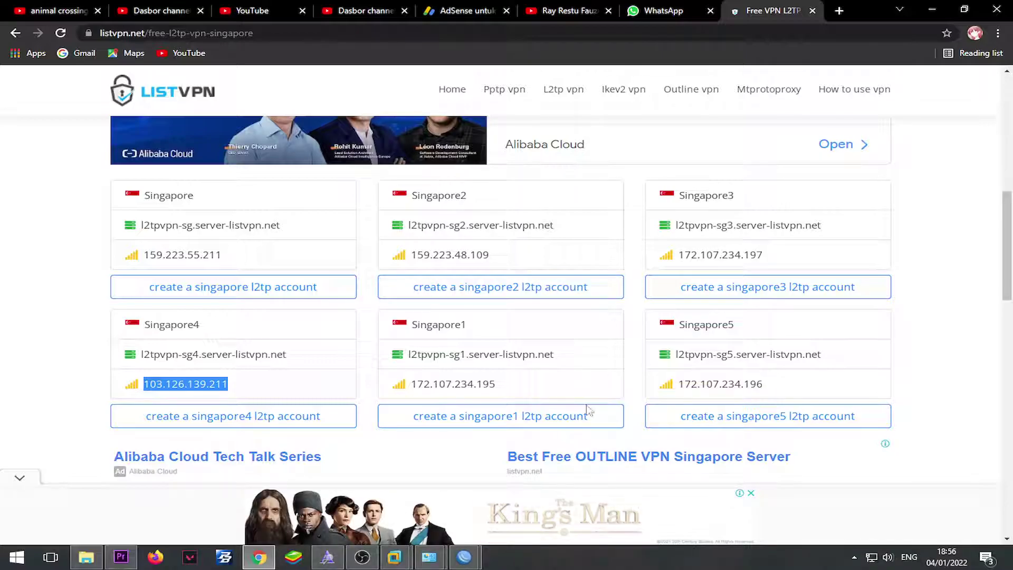
{"action": "left_click", "coordinate": [453, 557]}
{"action": "left_click", "coordinate": [92, 242]}
{"action": "left_click", "coordinate": [126, 353]}
{"action": "type", "text": "103.126.139.211"}
{"action": "key", "text": "Return"}
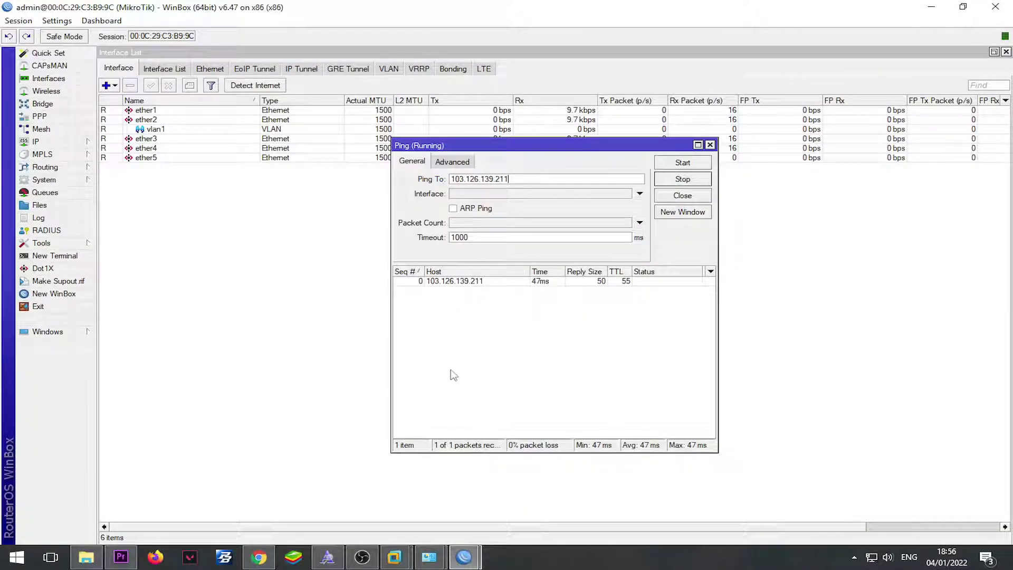
Run a traceroute from the router to 103.126.139.211, then close the traceroute and ping windows.
{"action": "left_click", "coordinate": [62, 246]}
{"action": "left_click", "coordinate": [139, 450]}
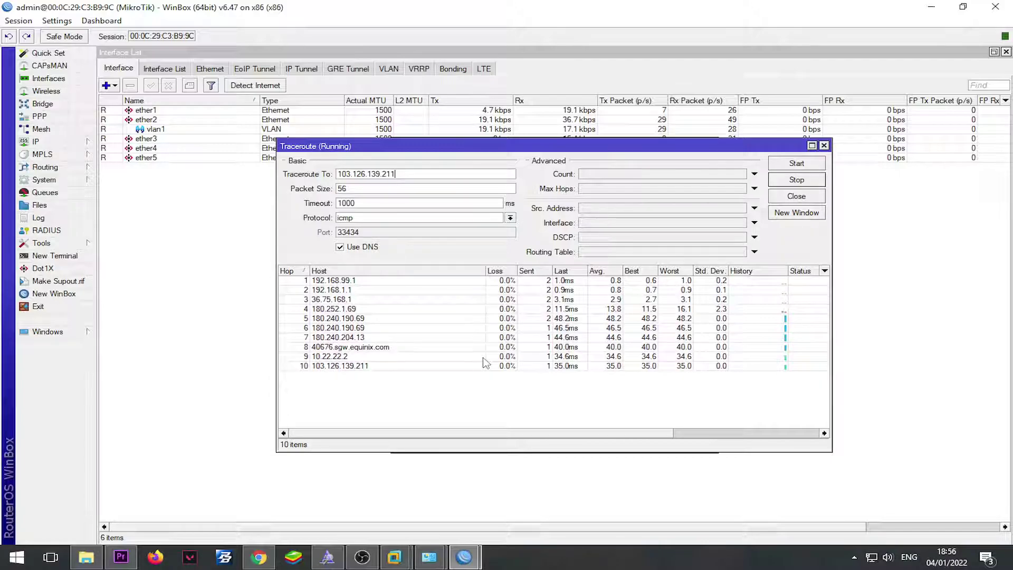
{"action": "key", "text": "Escape"}
{"action": "key", "text": "Escape"}
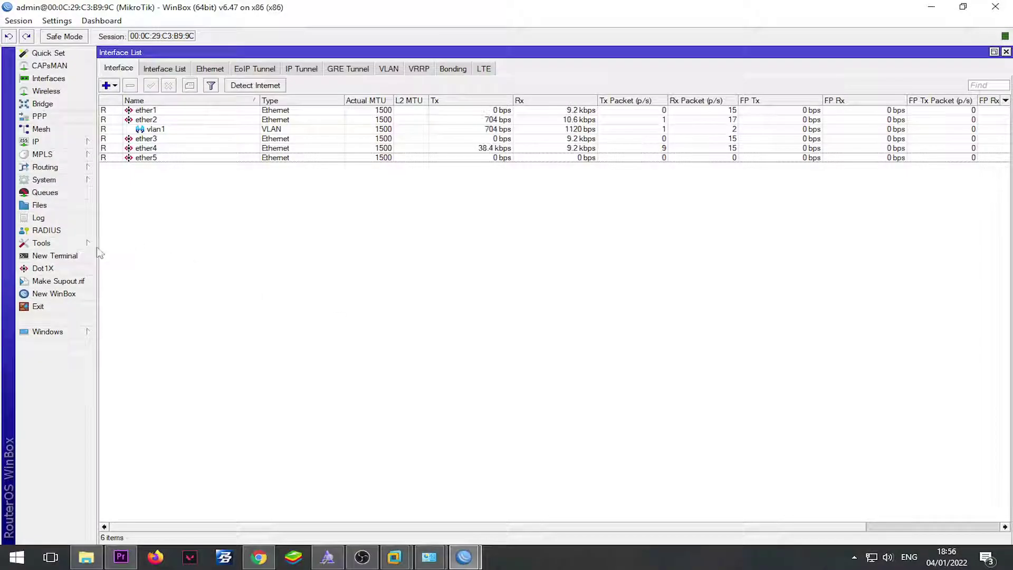
Ping the host sg5.madazwaki.my.id from the router.
{"action": "left_click", "coordinate": [58, 242]}
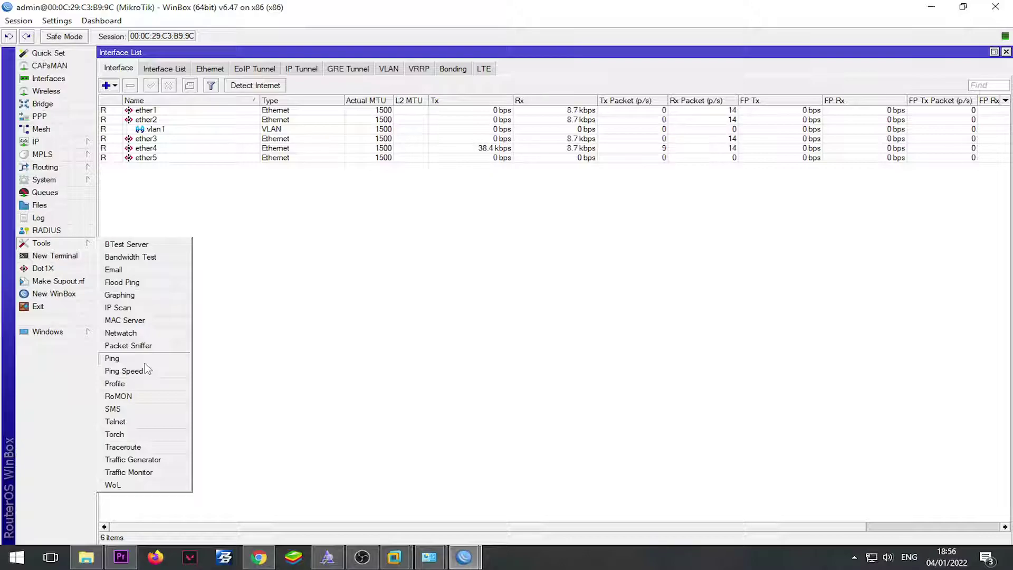
{"action": "left_click", "coordinate": [144, 363]}
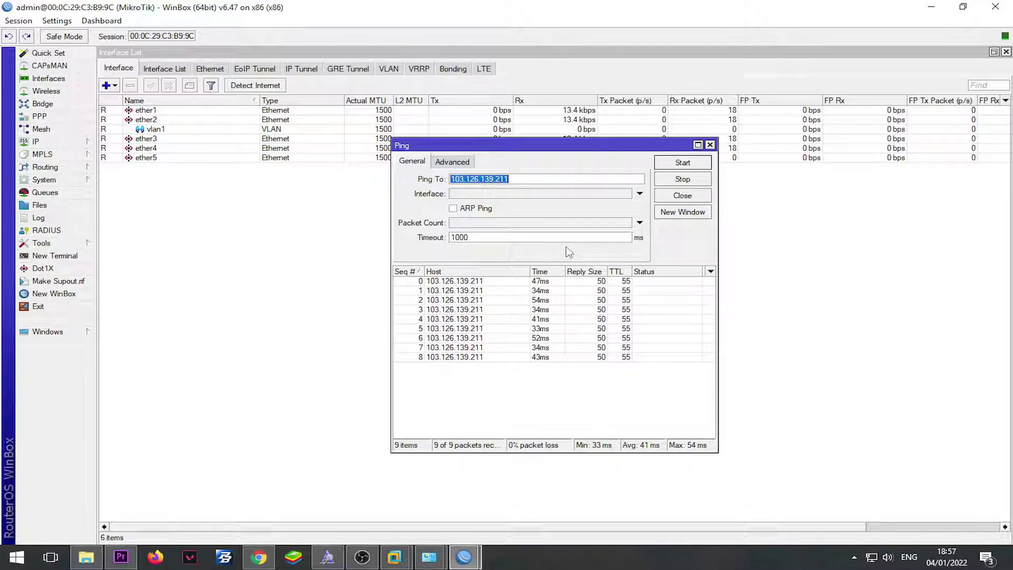
{"action": "type", "text": "sg5"}
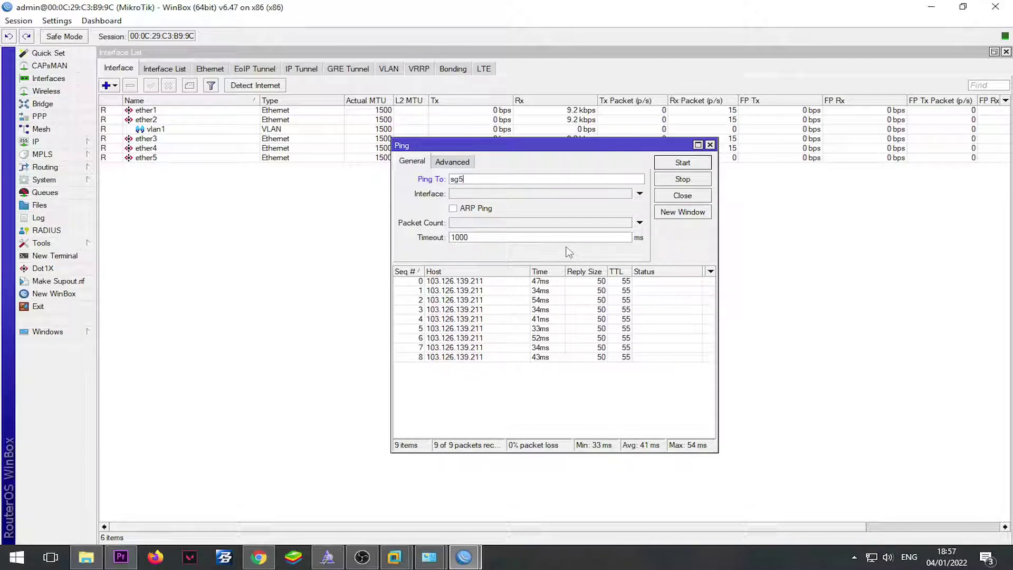
{"action": "type", "text": ".madazwaki.my.id"}
{"action": "key", "text": "Return"}
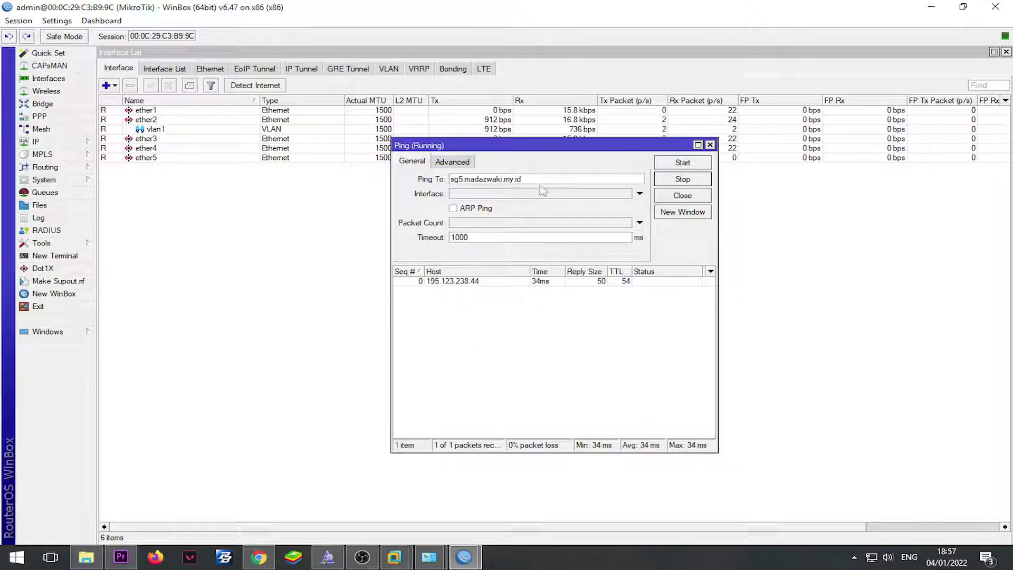
Reposition and heighten the running ping window to show more replies, and copy its target host name sg5.madazwaki.my.id.
{"action": "left_click_drag", "start_coordinate": [464, 146], "coordinate": [141, 181]}
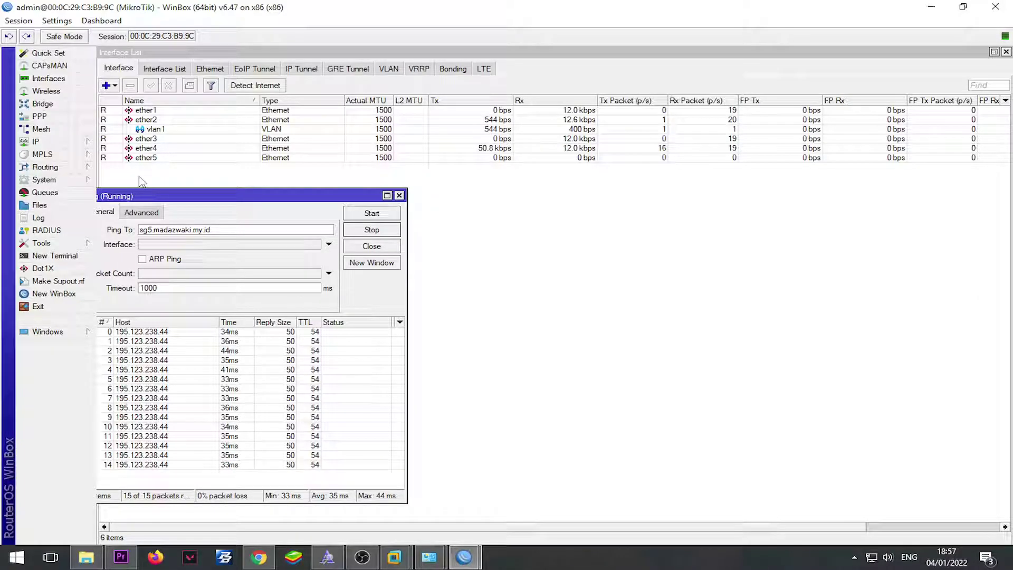
{"action": "left_click_drag", "start_coordinate": [158, 196], "coordinate": [416, 176]}
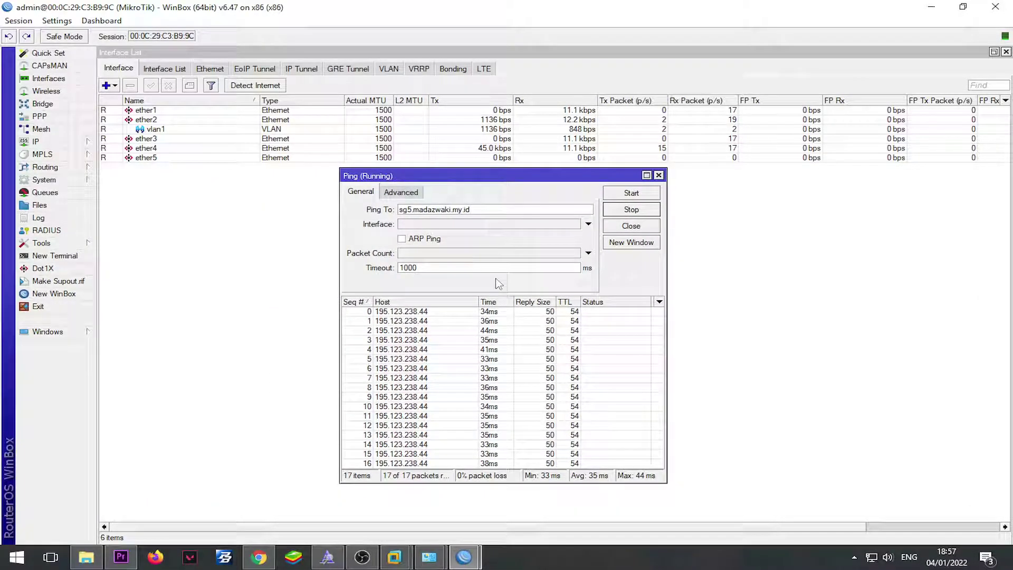
{"action": "left_click_drag", "start_coordinate": [571, 481], "coordinate": [572, 543]}
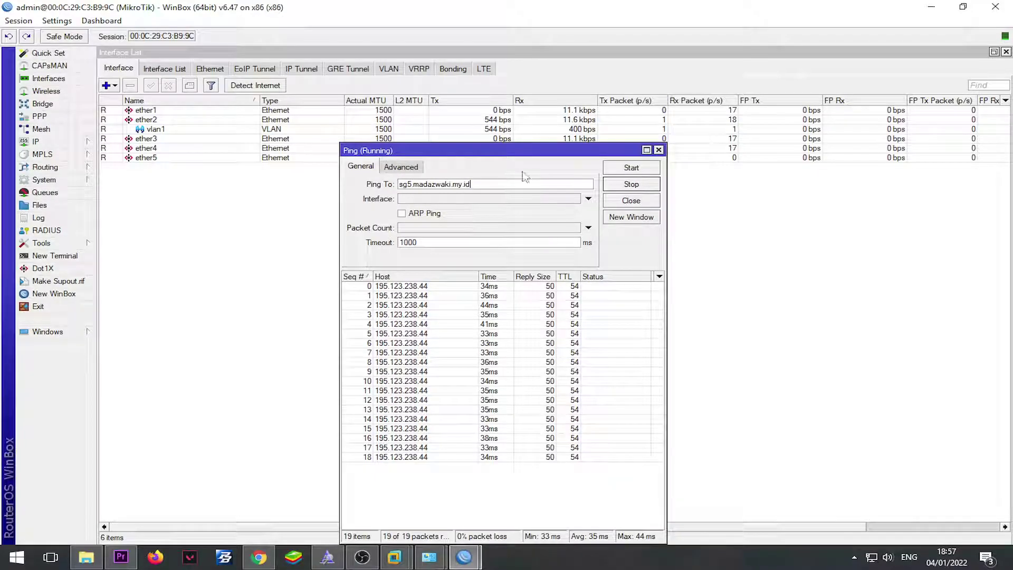
{"action": "left_click_drag", "start_coordinate": [450, 144], "coordinate": [449, 91]}
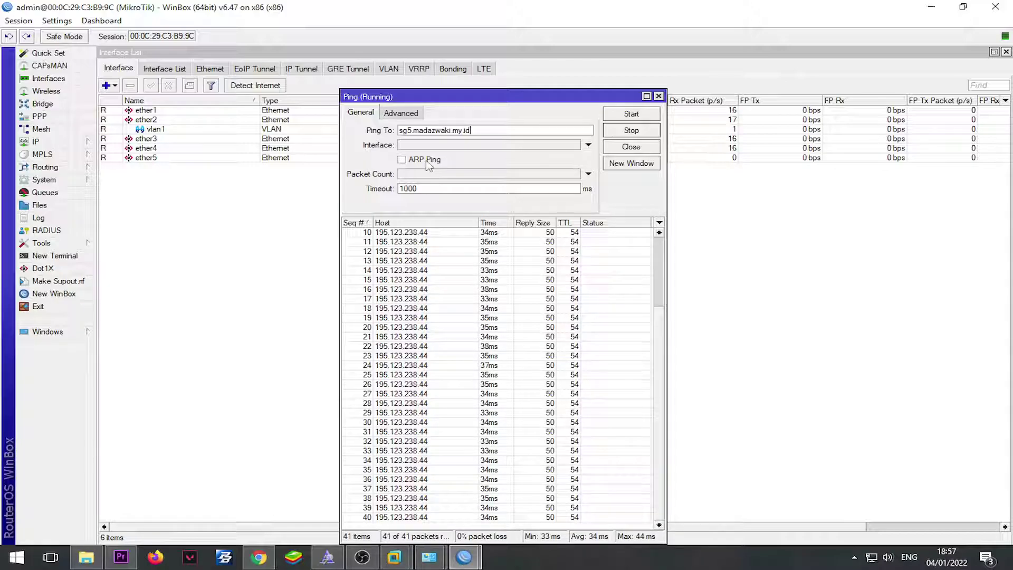
{"action": "double_click", "coordinate": [472, 130]}
{"action": "key", "text": "ctrl+c"}
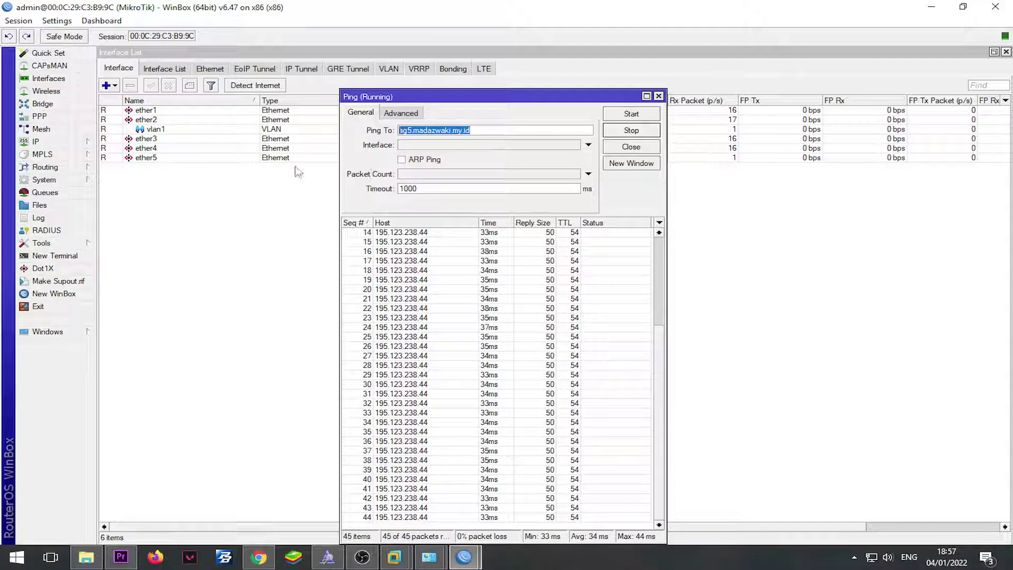
Check the router's DNS settings and close them without changing any value.
{"action": "left_click", "coordinate": [36, 142]}
{"action": "left_click", "coordinate": [126, 229]}
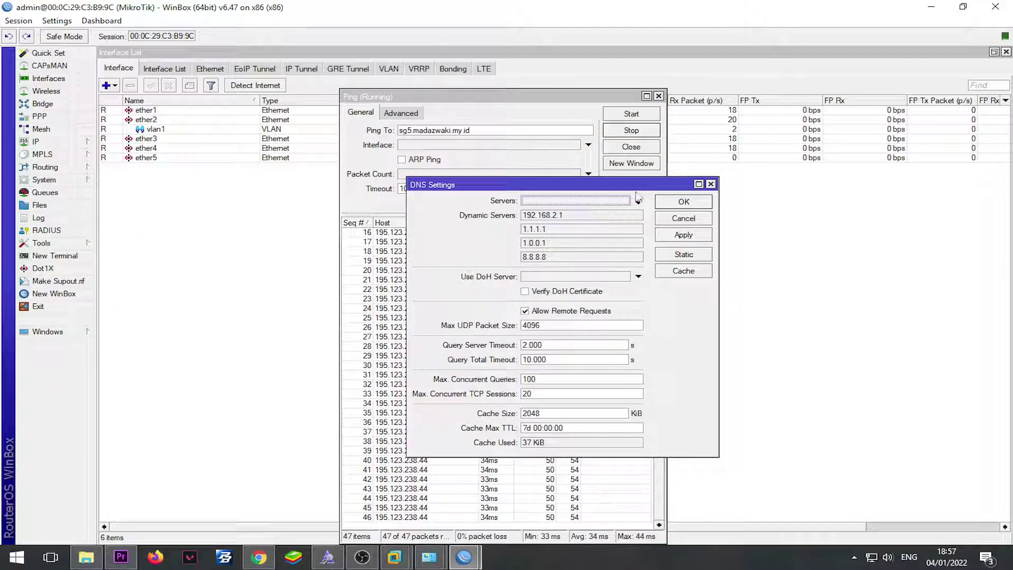
{"action": "left_click", "coordinate": [686, 202]}
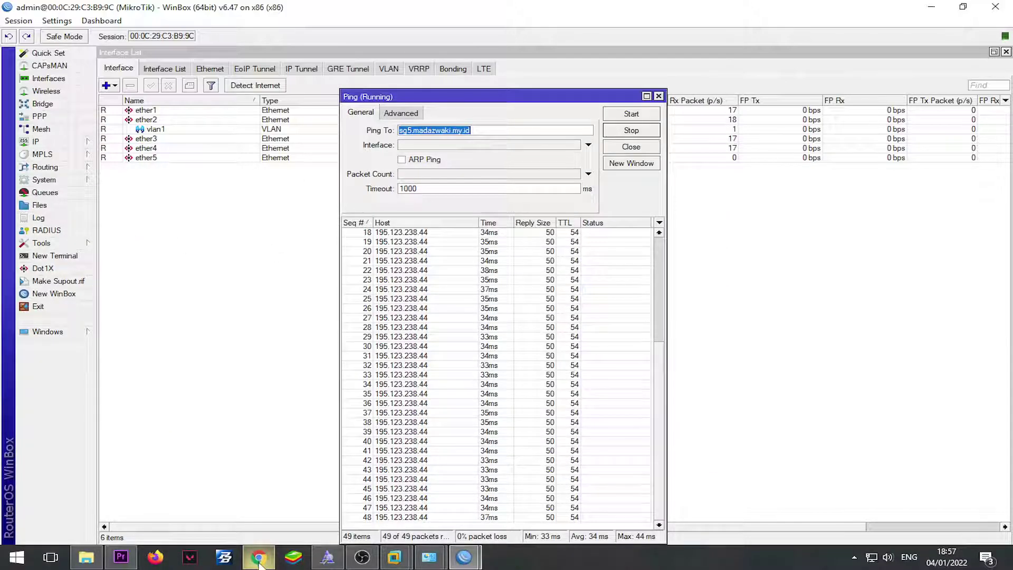
Switch to Chrome, search Google for "host to ip", and open the Hostname to IP address Lookup result in its own tab.
{"action": "mouse_move", "coordinate": [259, 563]}
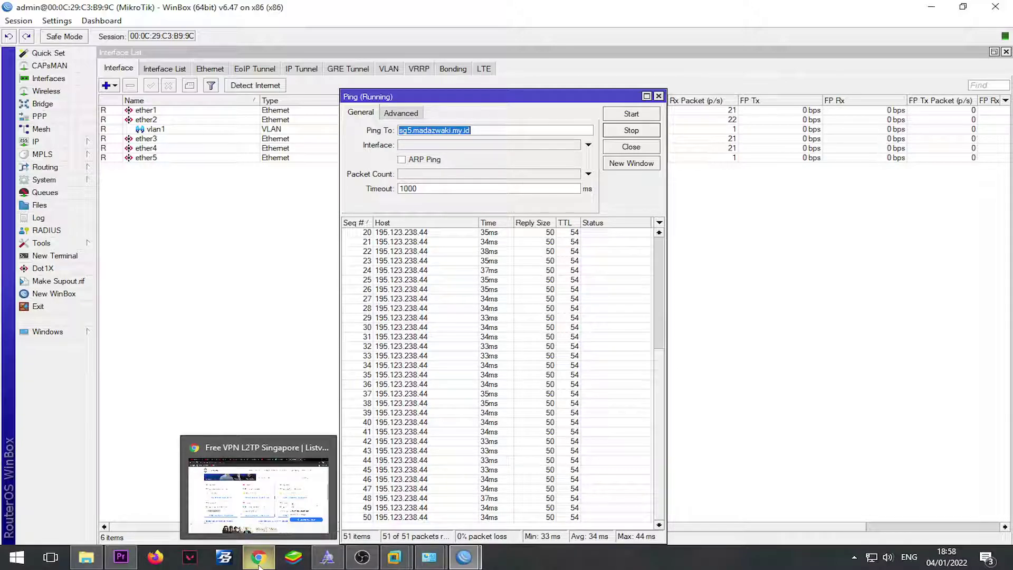
{"action": "left_click", "coordinate": [259, 562]}
{"action": "left_click", "coordinate": [835, 11]}
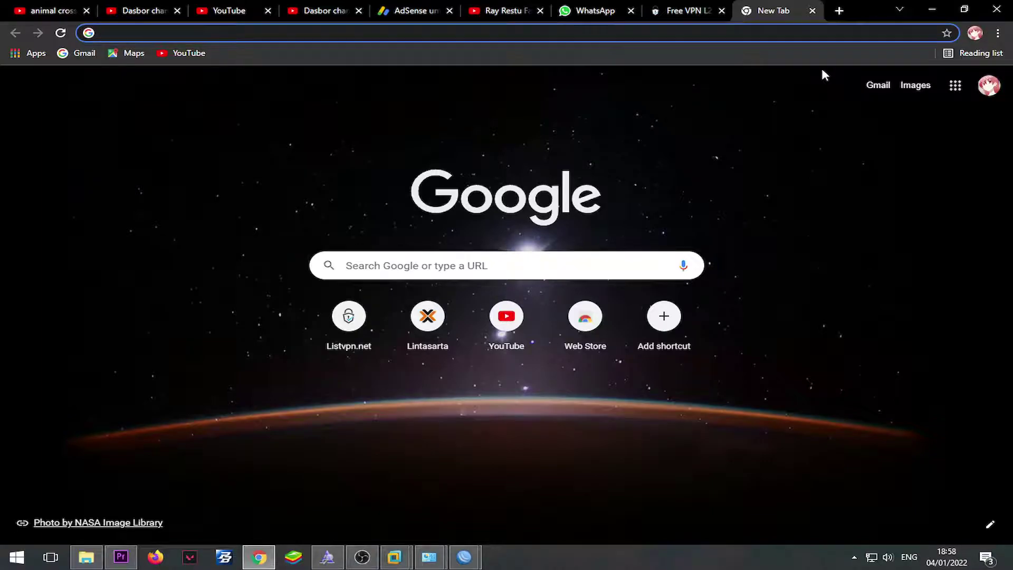
{"action": "type", "text": "host top"}
{"action": "key", "text": "BackSpace"}
{"action": "type", "text": "ip"}
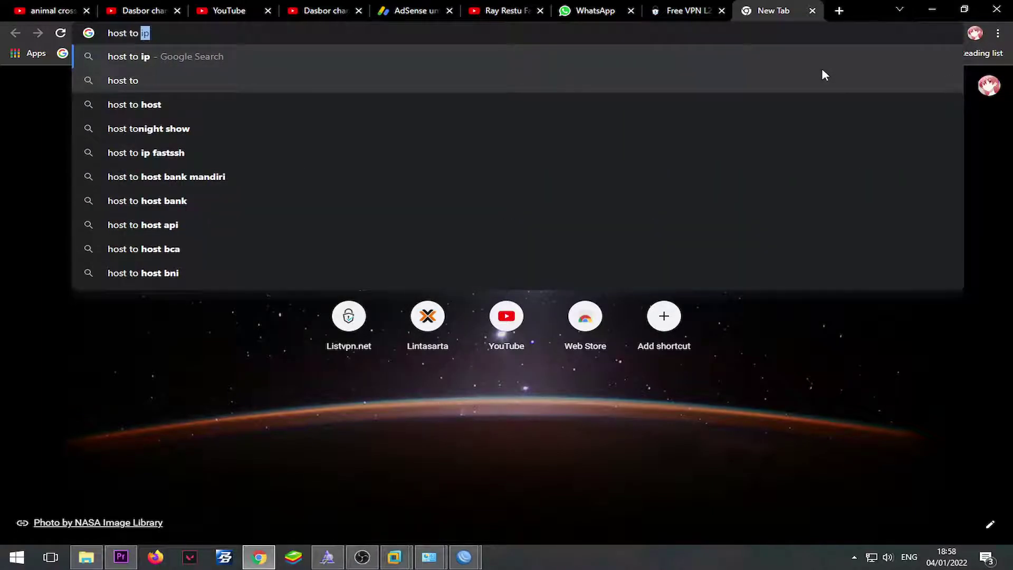
{"action": "key", "text": "Return"}
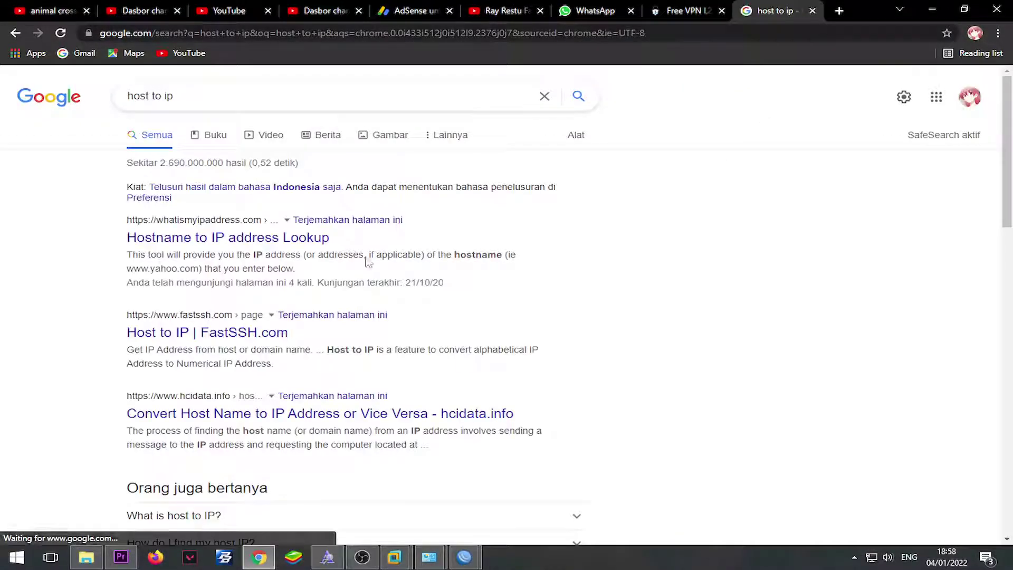
{"action": "right_click", "coordinate": [243, 241]}
{"action": "left_click", "coordinate": [300, 252]}
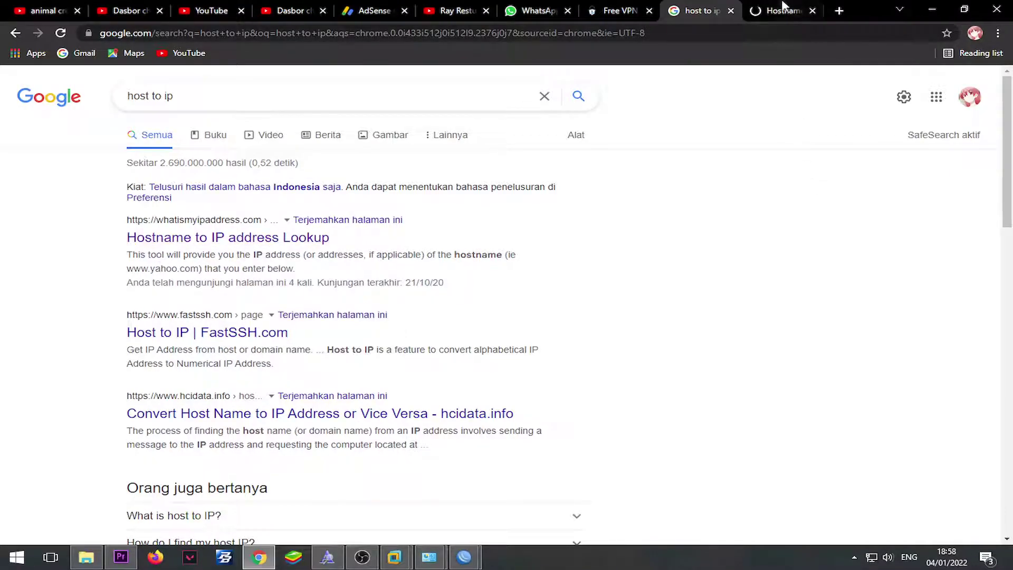
{"action": "left_click", "coordinate": [783, 11]}
Look up the IP address of the copied host name sg5.madazwaki.my.id with the Hostname to IP Address tool.
{"action": "left_click", "coordinate": [267, 303]}
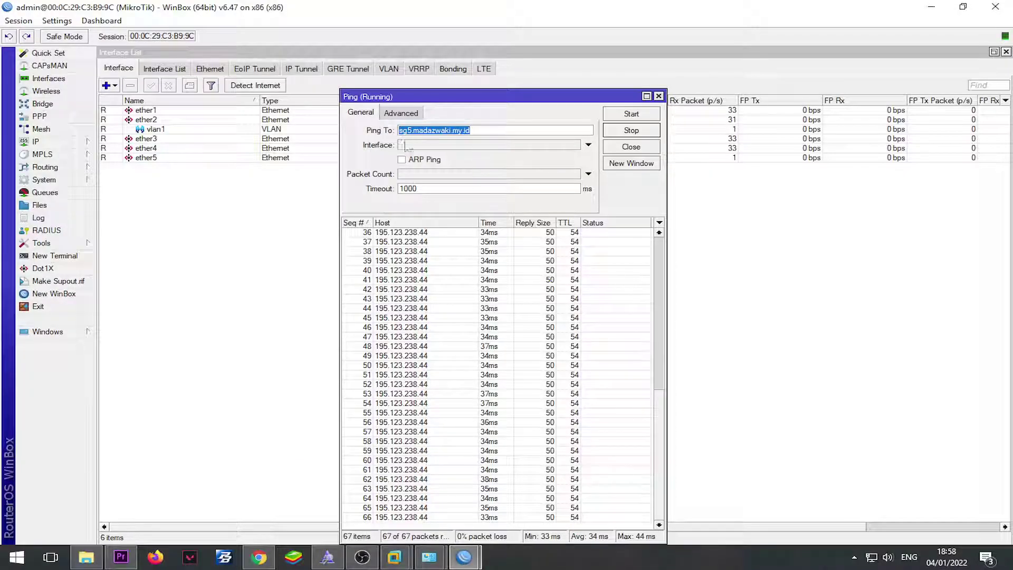
{"action": "key", "text": "alt+Tab"}
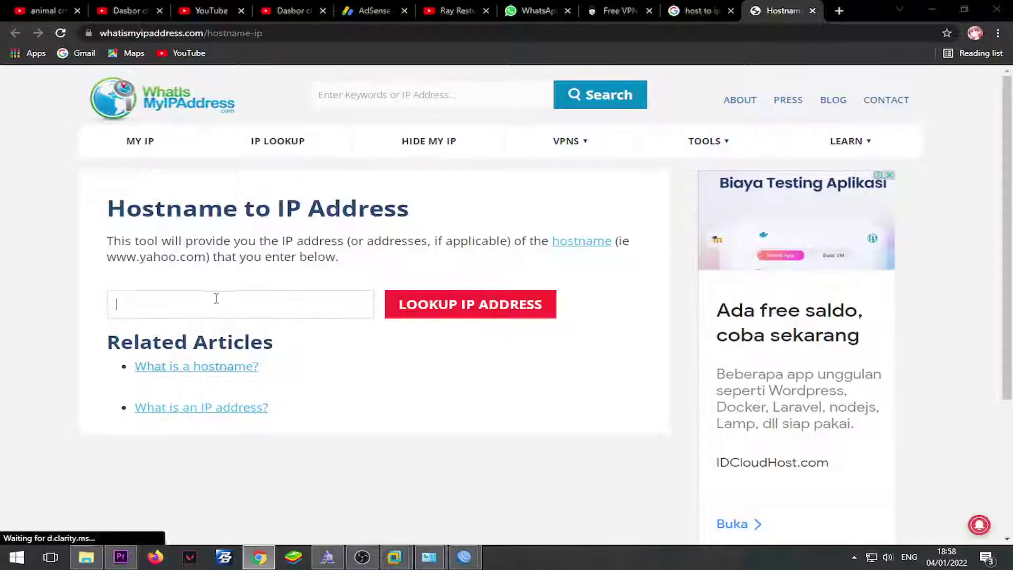
{"action": "key", "text": "ctrl+v"}
{"action": "left_click", "coordinate": [430, 305]}
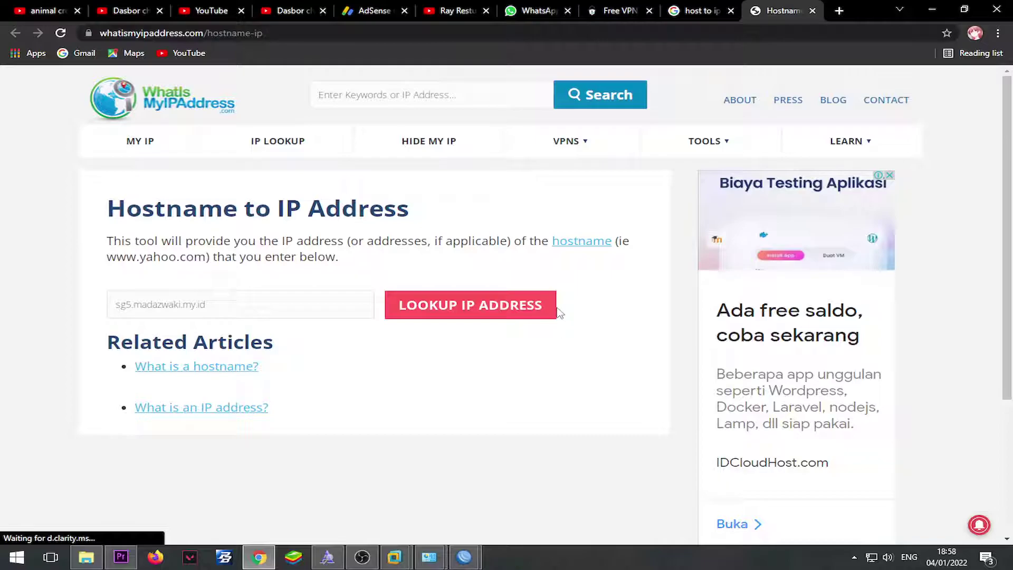
Copy the IPv4 address 195.123.238.44 from the hostname lookup results.
{"action": "scroll", "coordinate": [380, 327], "scroll_direction": "down", "scroll_amount": 1}
{"action": "left_click_drag", "start_coordinate": [355, 310], "coordinate": [239, 311]}
{"action": "right_click", "coordinate": [254, 307]}
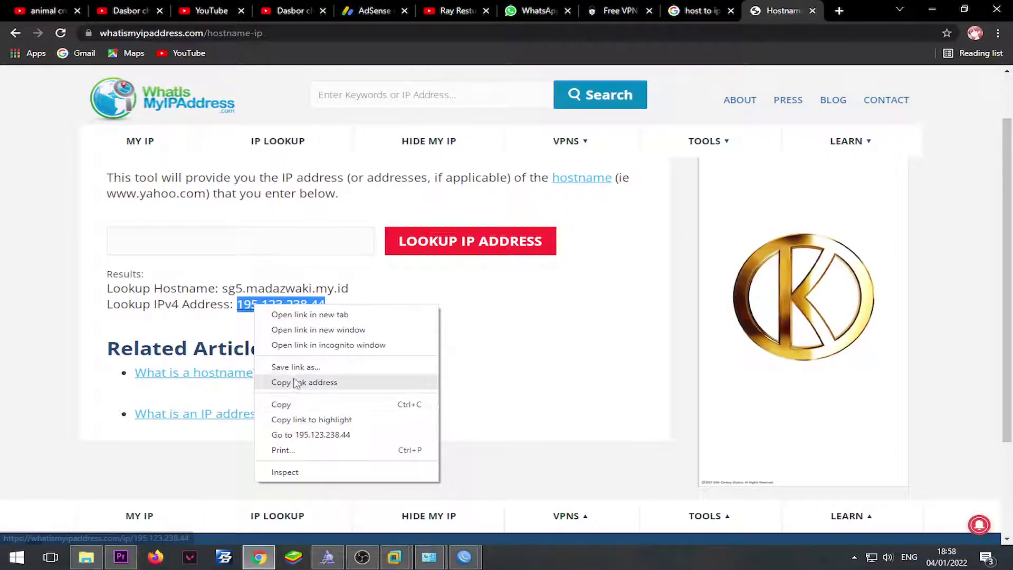
{"action": "left_click", "coordinate": [296, 409]}
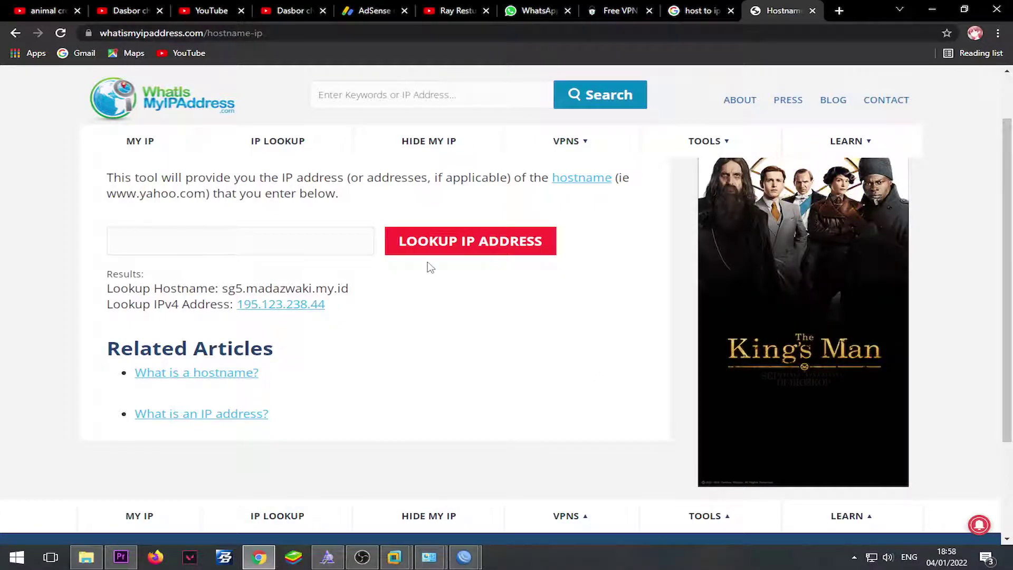
Switch back to WinBox, stop the running ping to sg5.madazwaki.my.id, and close it.
{"action": "key", "text": "alt+Tab"}
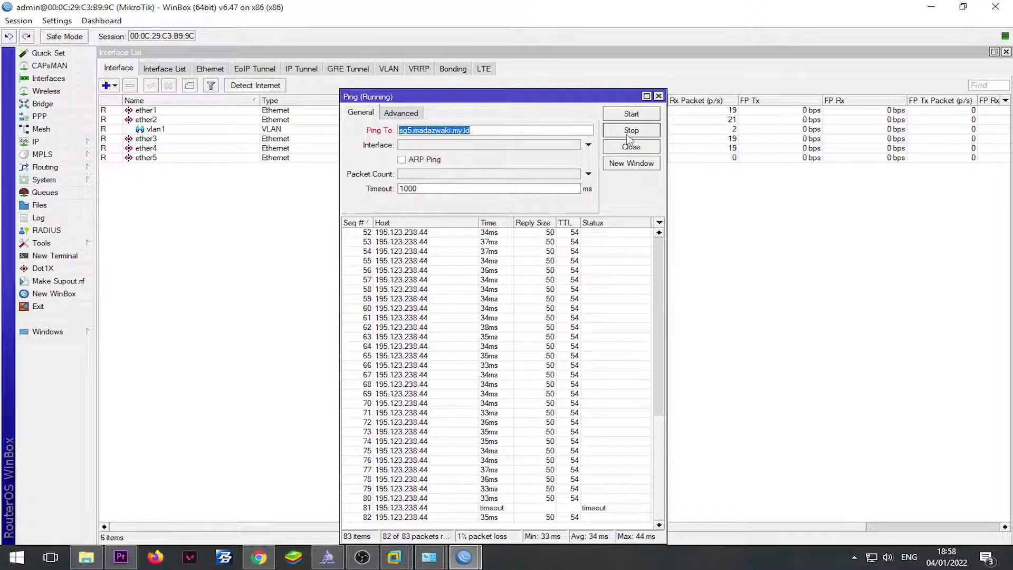
{"action": "left_click", "coordinate": [631, 130]}
{"action": "left_click", "coordinate": [658, 96]}
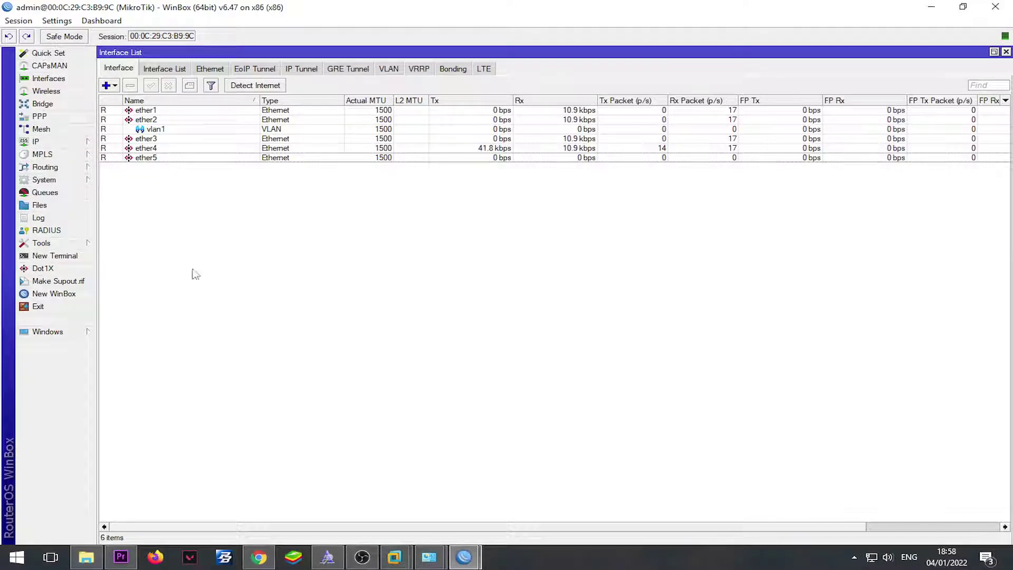
Open the router's IP route list and reposition its window near the interface table to examine the existing routes.
{"action": "left_click", "coordinate": [88, 142]}
{"action": "left_click", "coordinate": [88, 143]}
{"action": "left_click", "coordinate": [90, 143]}
{"action": "left_click", "coordinate": [142, 322]}
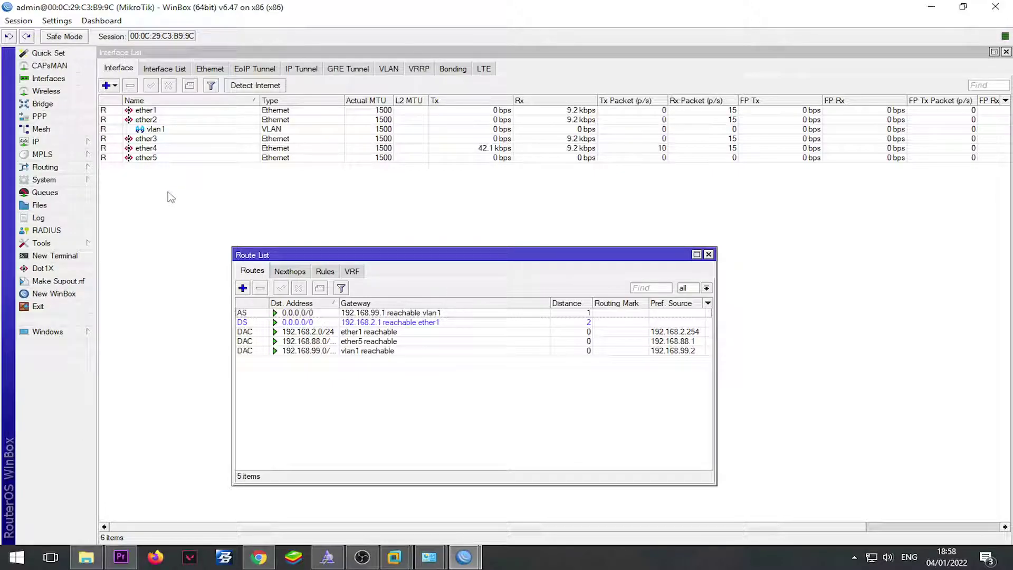
{"action": "left_click_drag", "start_coordinate": [330, 255], "coordinate": [278, 200]}
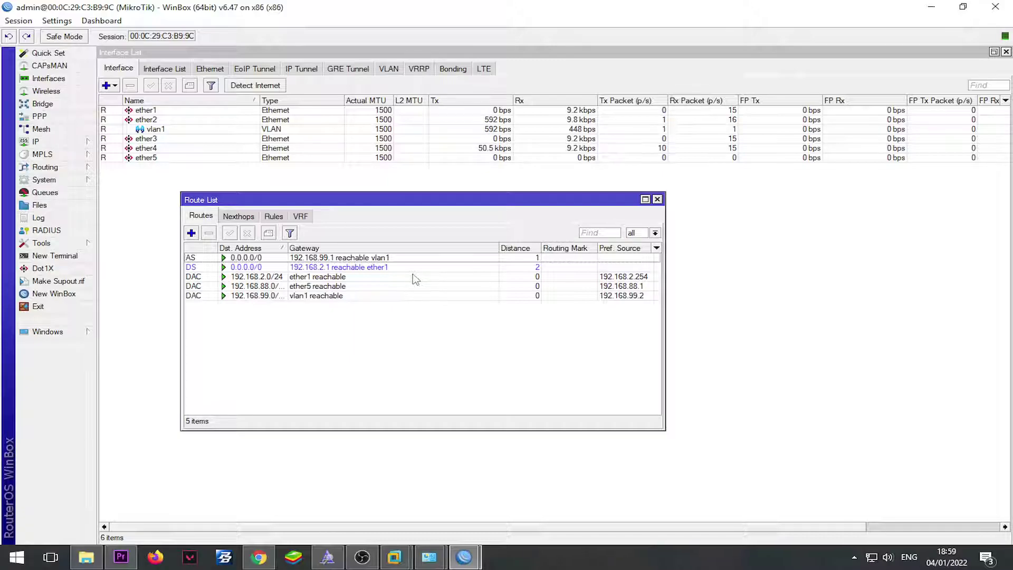
{"action": "left_click_drag", "start_coordinate": [352, 199], "coordinate": [326, 162]}
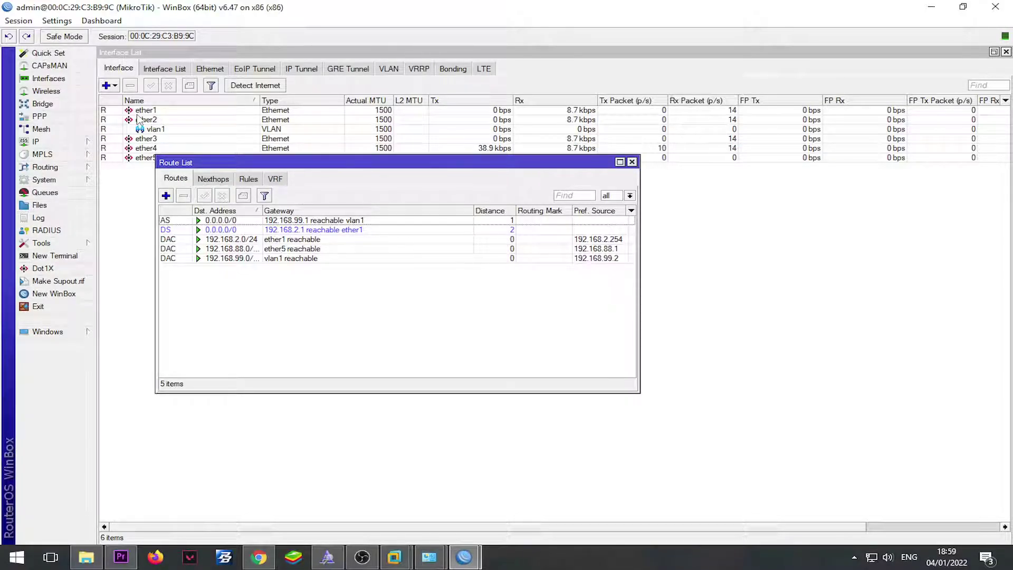
Run a traceroute from the router to the copied address 195.123.238.44, with its window moved clear of the route list.
{"action": "left_click", "coordinate": [41, 242]}
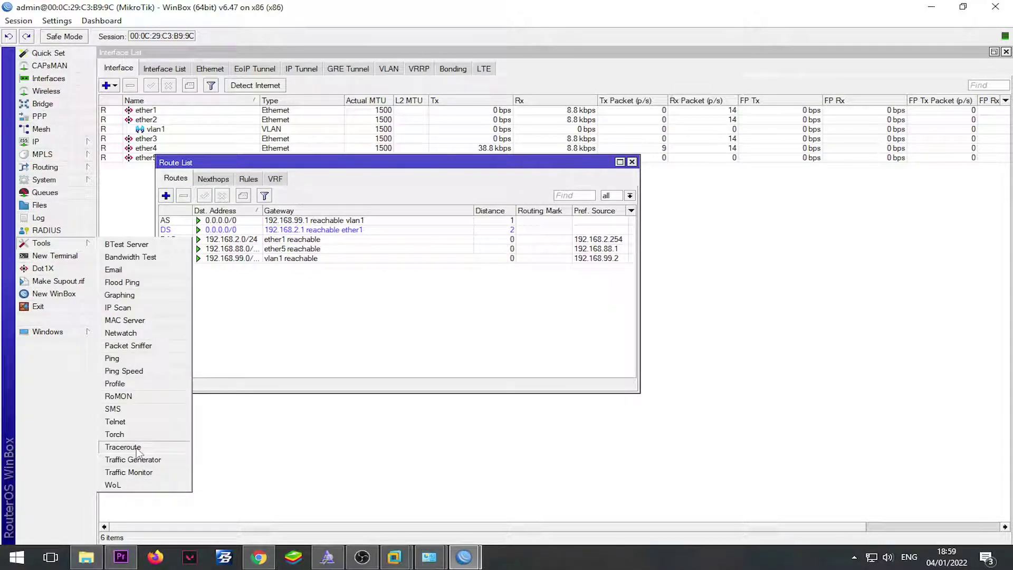
{"action": "left_click", "coordinate": [138, 448]}
{"action": "key", "text": "ctrl+v"}
{"action": "left_click_drag", "start_coordinate": [460, 149], "coordinate": [605, 131]}
{"action": "key", "text": "Return"}
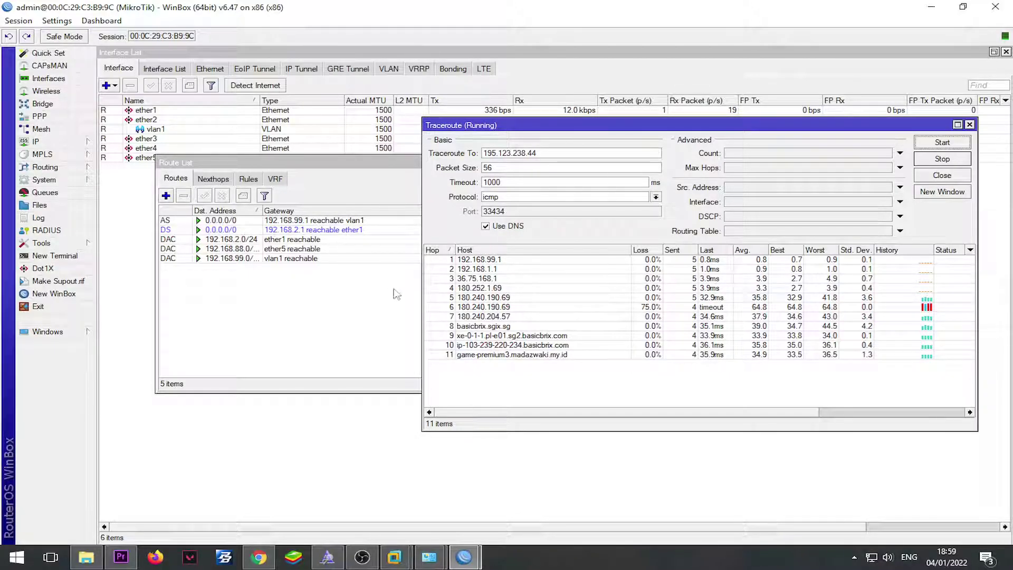
Start a new static route with destination address 195.123.238.44 and gateway 192.168.2.1.
{"action": "left_click_drag", "start_coordinate": [310, 162], "coordinate": [297, 130]}
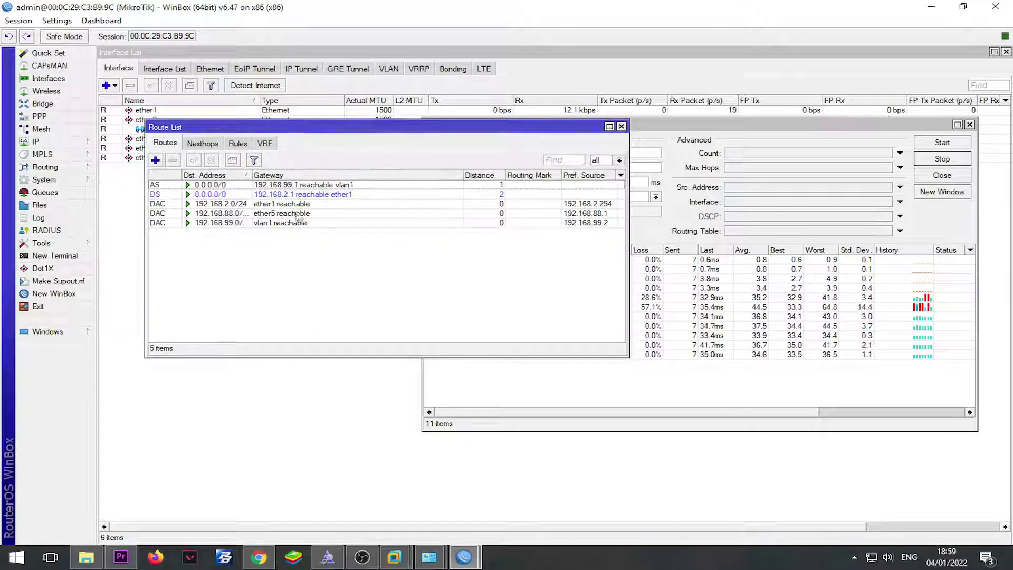
{"action": "left_click", "coordinate": [155, 160]}
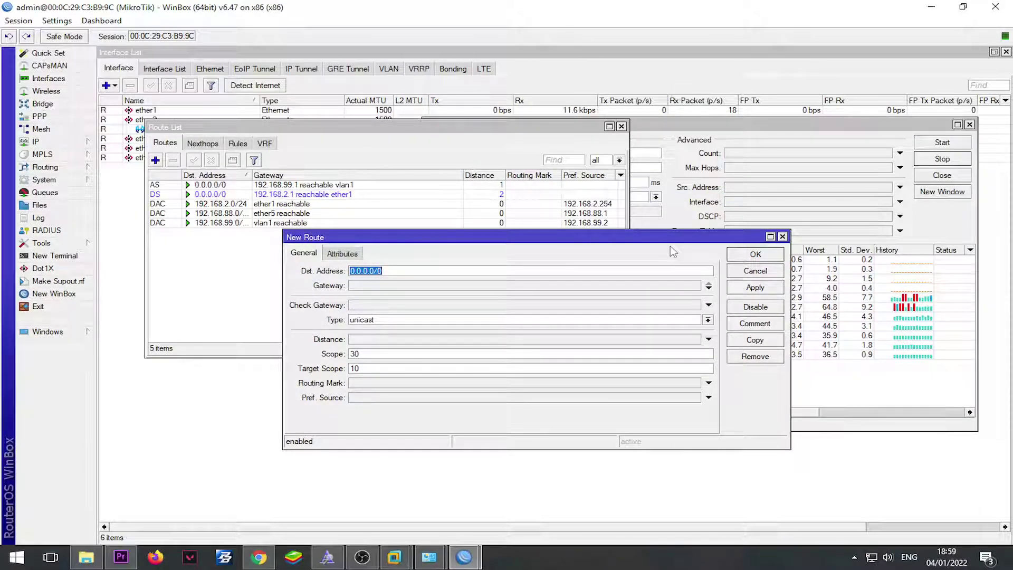
{"action": "left_click_drag", "start_coordinate": [527, 237], "coordinate": [451, 272]}
{"action": "type", "text": "195.123.238.44"}
{"action": "key", "text": "Tab"}
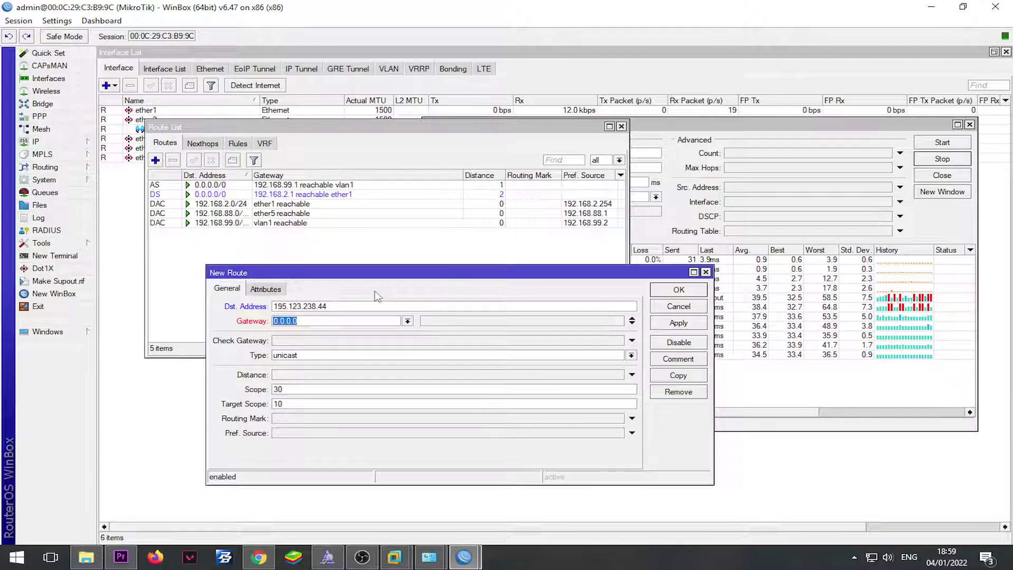
{"action": "type", "text": "19"}
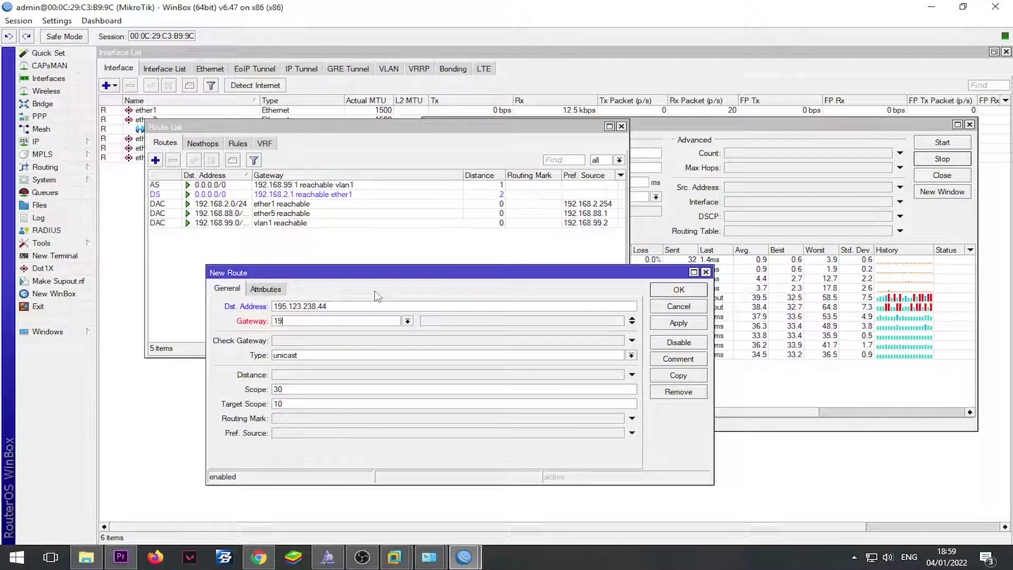
{"action": "type", "text": "2.168.2.1"}
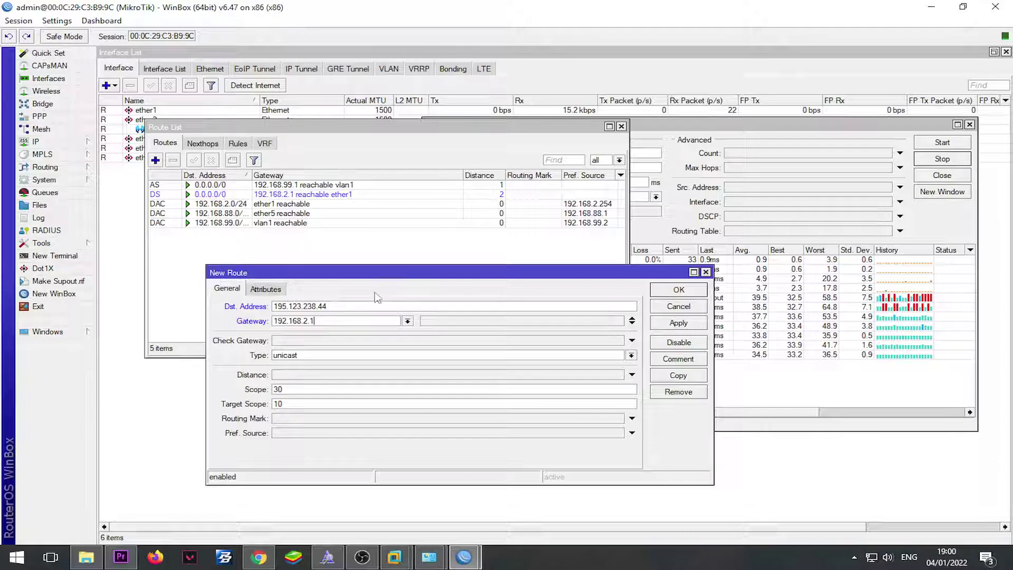
Set the new route's gateway check to ping and its distance to 1, and save the route.
{"action": "left_click", "coordinate": [328, 342]}
{"action": "left_click", "coordinate": [362, 556]}
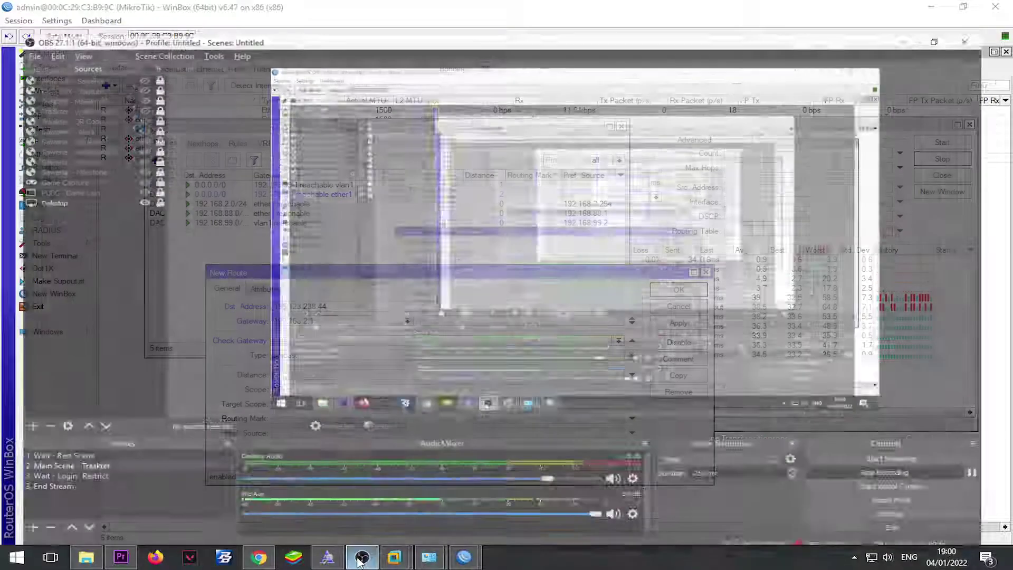
{"action": "left_click", "coordinate": [362, 557]}
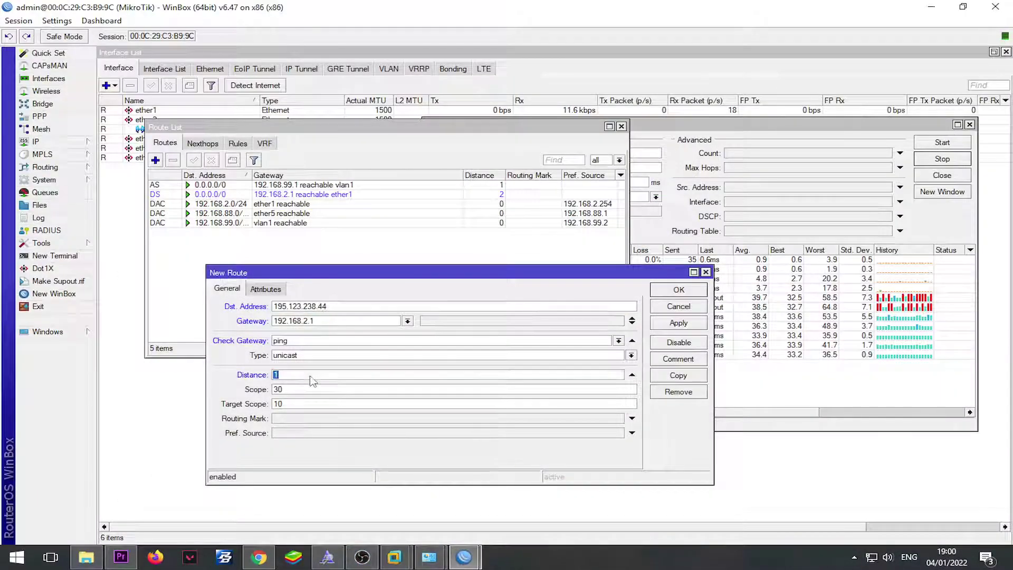
{"action": "left_click_drag", "start_coordinate": [353, 273], "coordinate": [292, 228]}
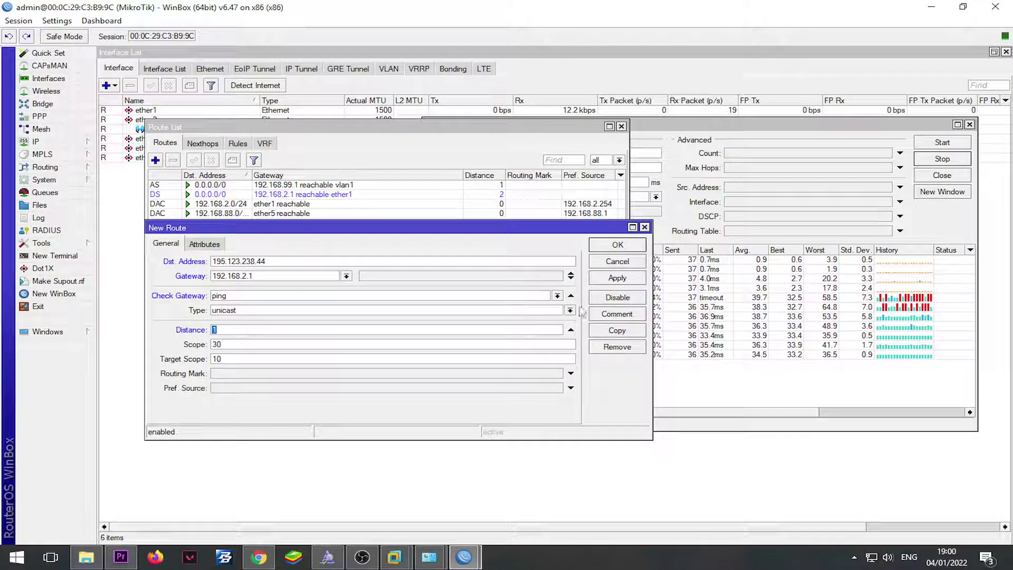
{"action": "left_click", "coordinate": [617, 277]}
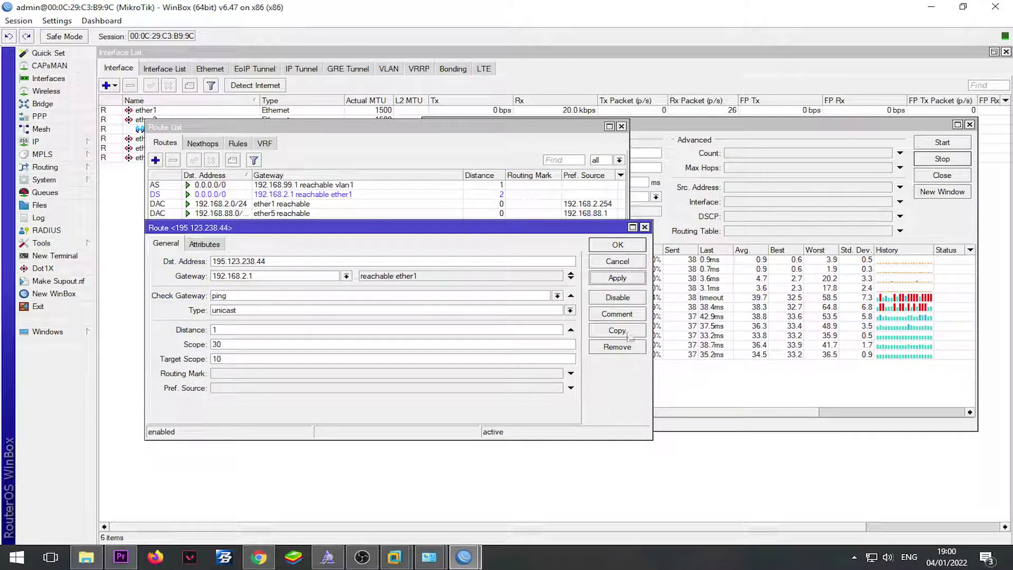
{"action": "left_click", "coordinate": [613, 245]}
Restart the traceroute to 195.123.238.44, check its first hop, then close it and return to the interface list.
{"action": "left_click", "coordinate": [794, 390]}
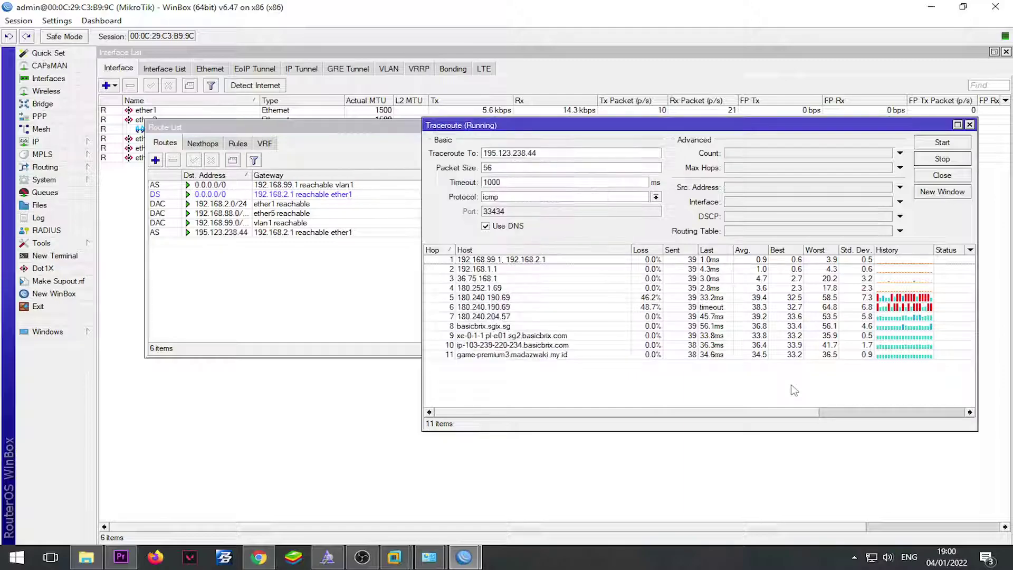
{"action": "left_click", "coordinate": [943, 164]}
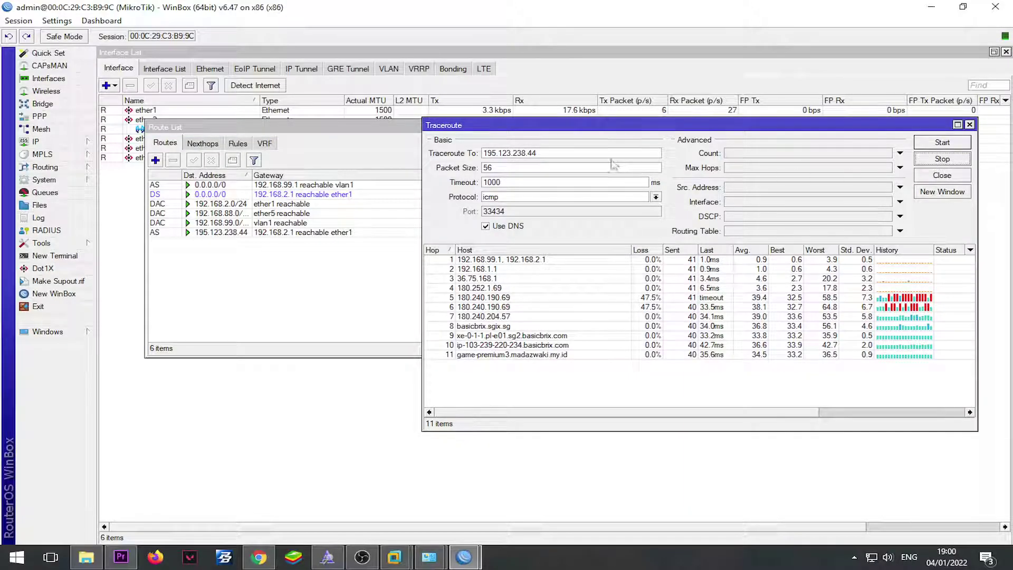
{"action": "left_click", "coordinate": [941, 142]}
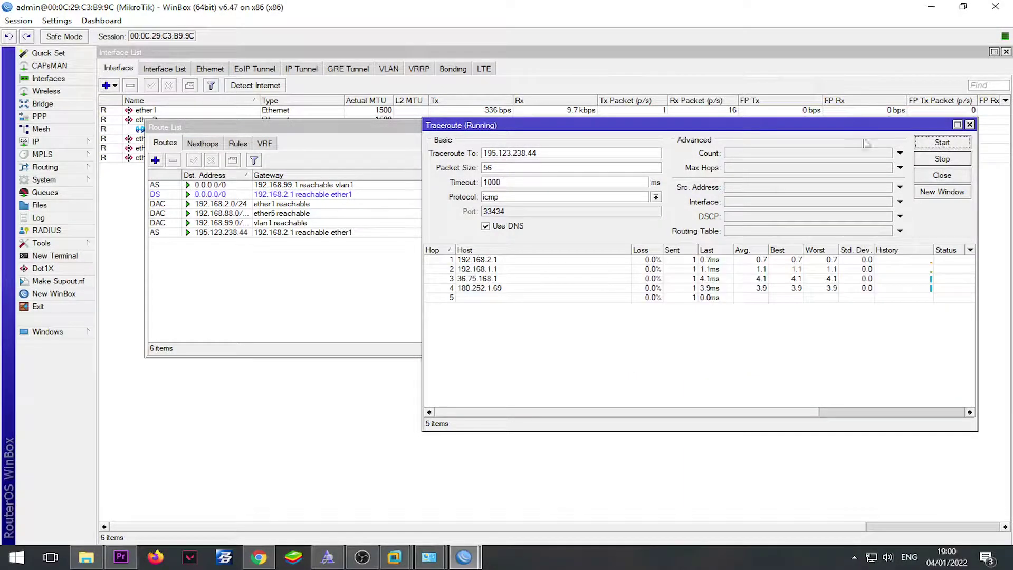
{"action": "left_click", "coordinate": [504, 259]}
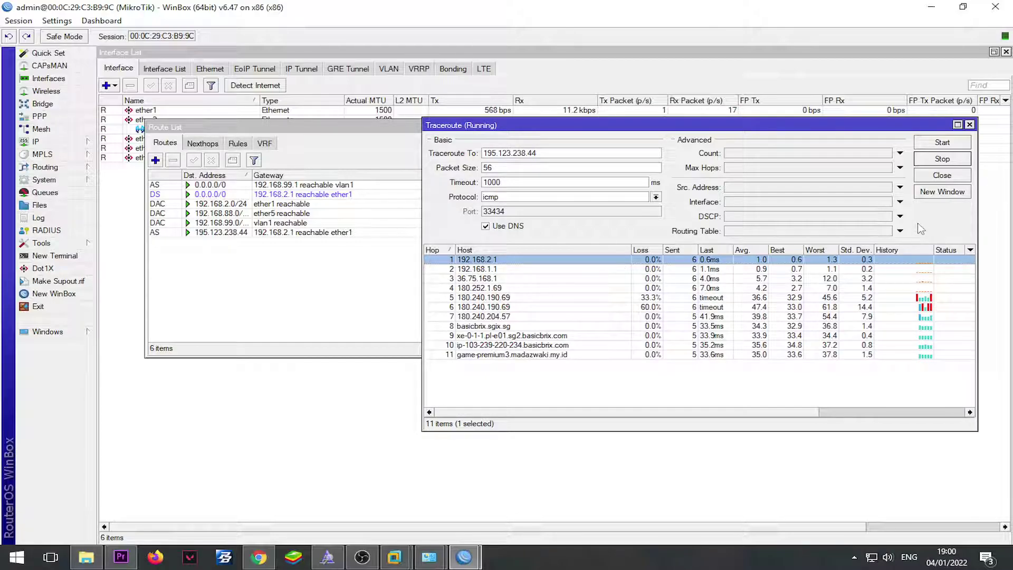
{"action": "left_click", "coordinate": [941, 176]}
{"action": "left_click", "coordinate": [312, 444]}
{"action": "left_click", "coordinate": [112, 86]}
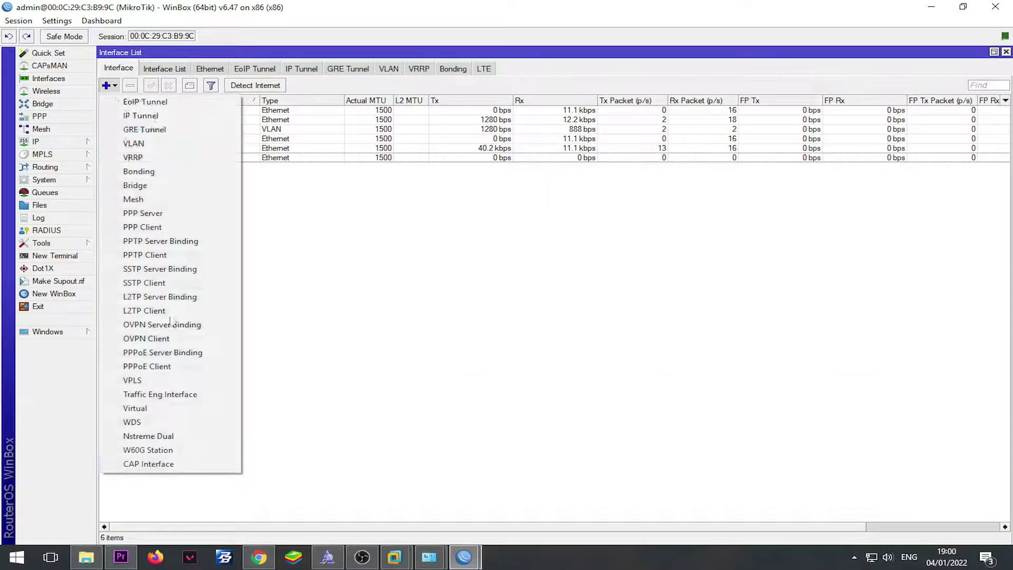
{"action": "left_click", "coordinate": [458, 367]}
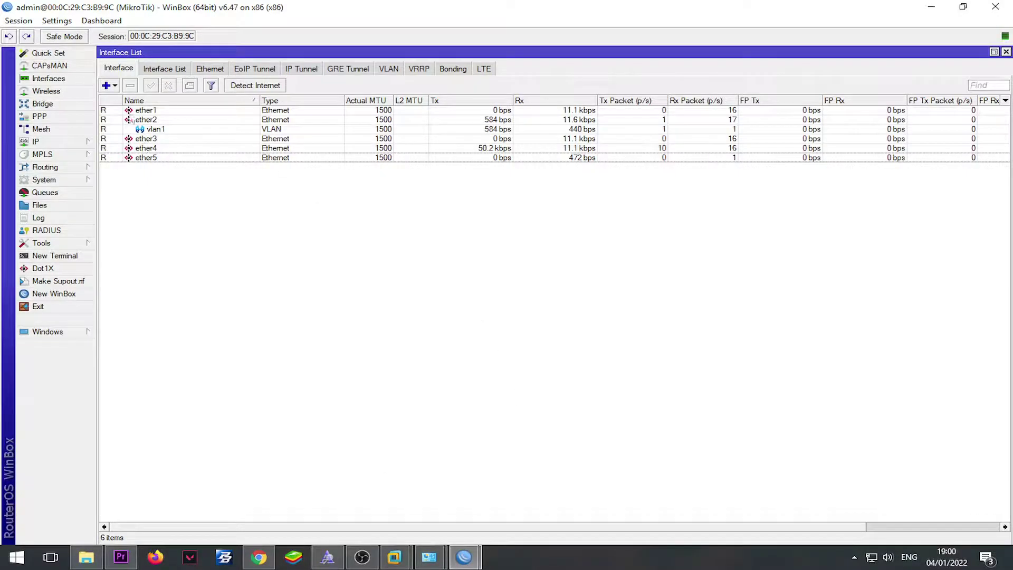
{"action": "mouse_move", "coordinate": [464, 555]}
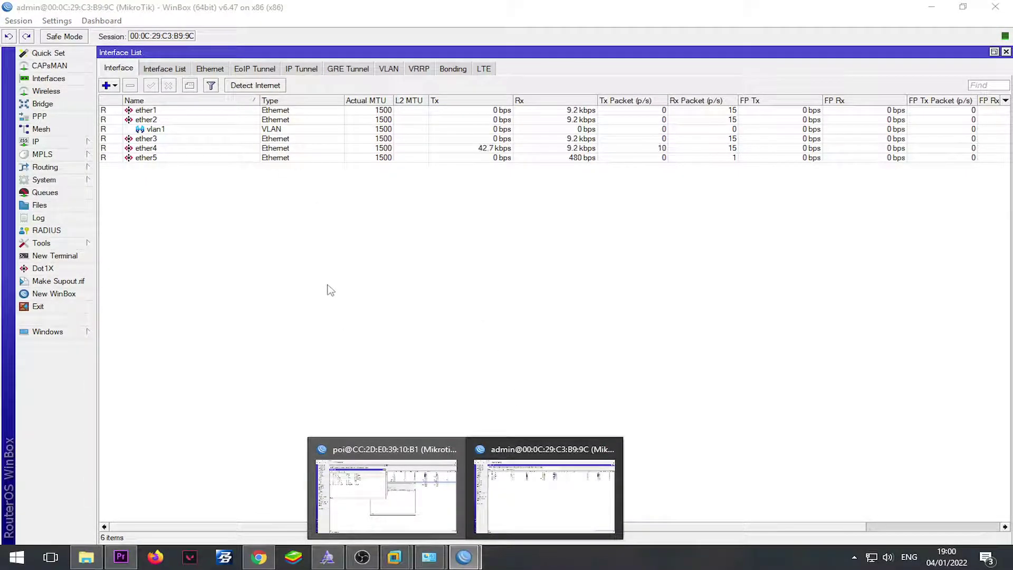
Start a new L2TP Client interface and set its dial-out server address to 195.123.238.44.
{"action": "left_click", "coordinate": [106, 85]}
{"action": "left_click", "coordinate": [174, 311]}
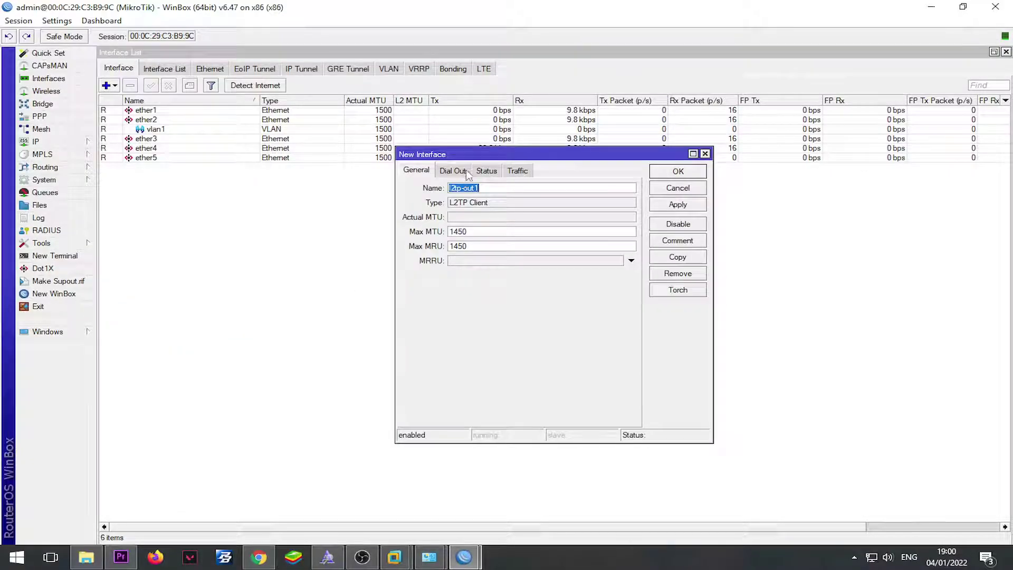
{"action": "left_click", "coordinate": [464, 172]}
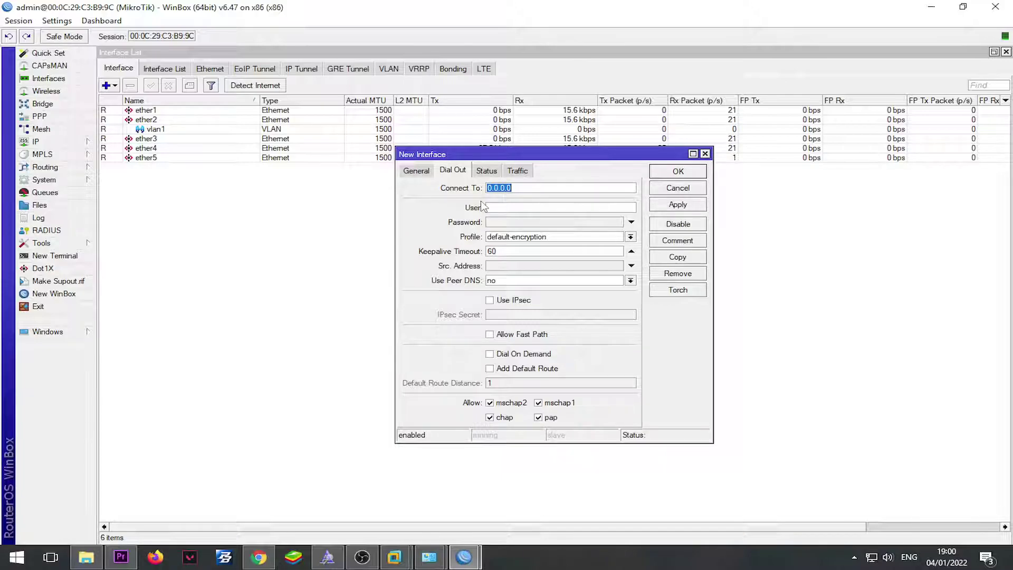
{"action": "type", "text": "195.123.238.44"}
Enter trial11 as the L2TP client's user, fill in the account password, and save the interface.
{"action": "left_click", "coordinate": [502, 210]}
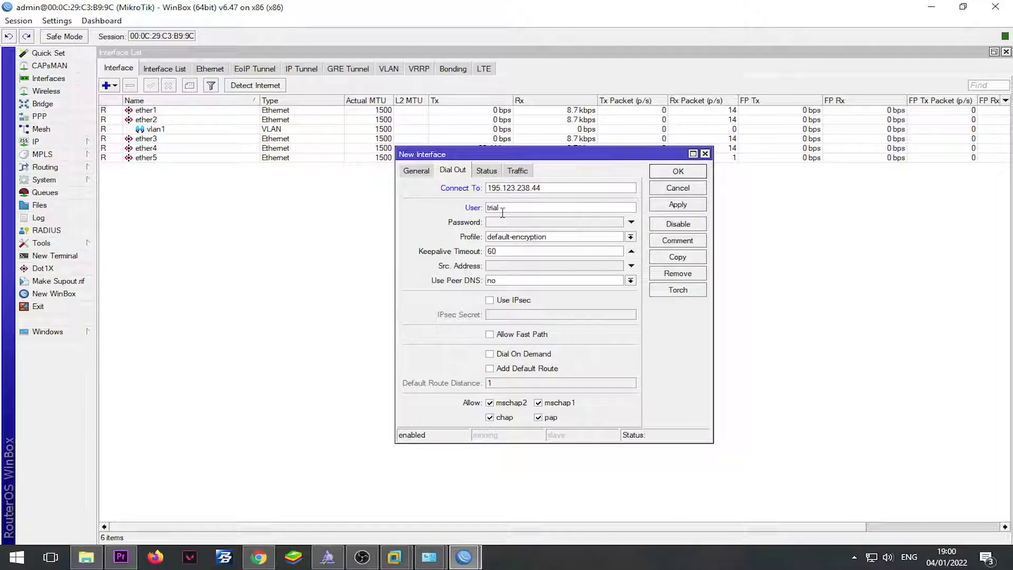
{"action": "type", "text": "11"}
{"action": "key", "text": "Tab"}
{"action": "type", "text": "1"}
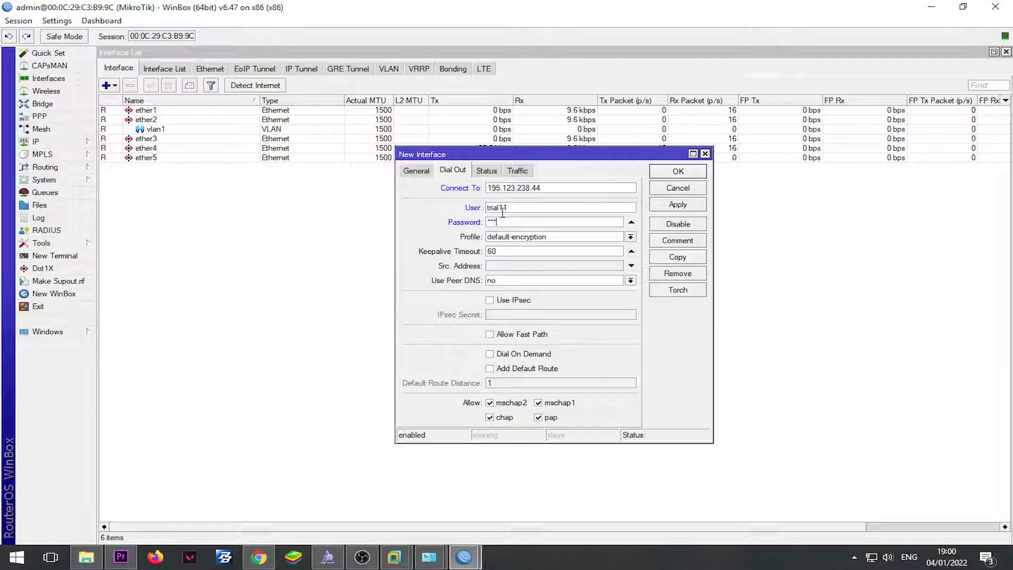
{"action": "key", "text": "Return"}
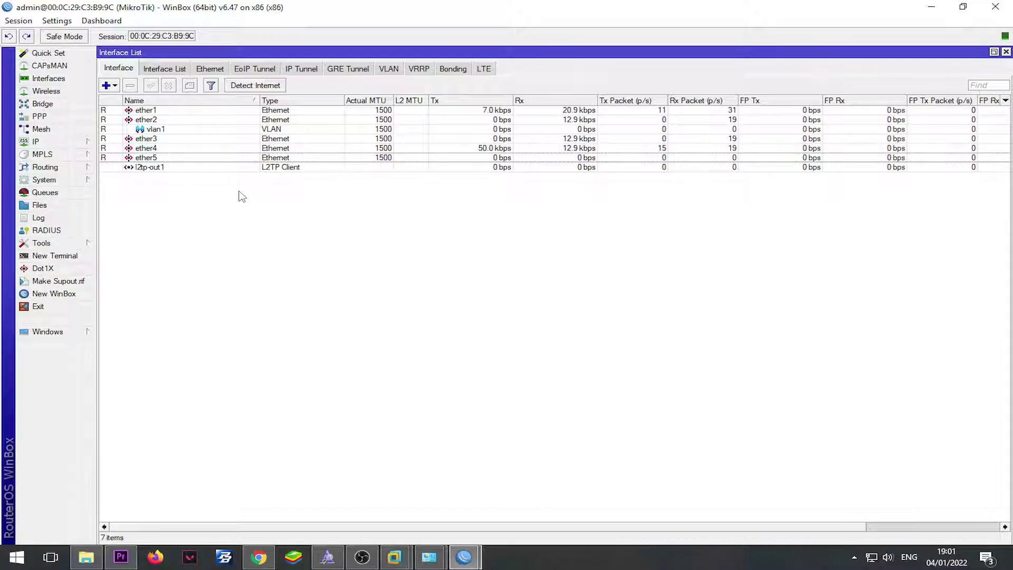
Reopen the l2tp-out1 interface, change its dial-out user to trial99, and save it.
{"action": "double_click", "coordinate": [140, 167]}
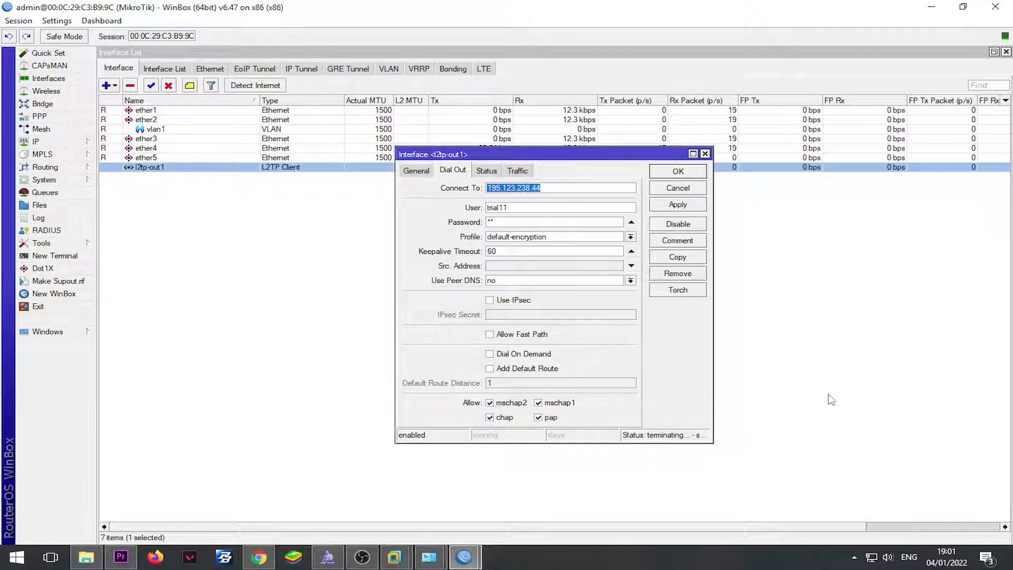
{"action": "left_click", "coordinate": [513, 206]}
{"action": "key", "text": "BackSpace"}
{"action": "key", "text": "BackSpace"}
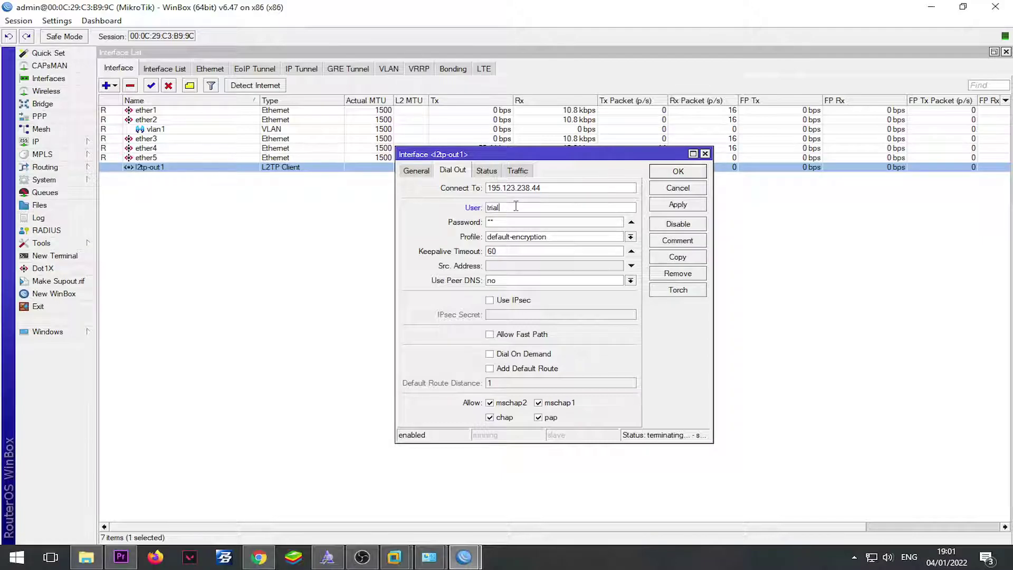
{"action": "key", "text": "Return"}
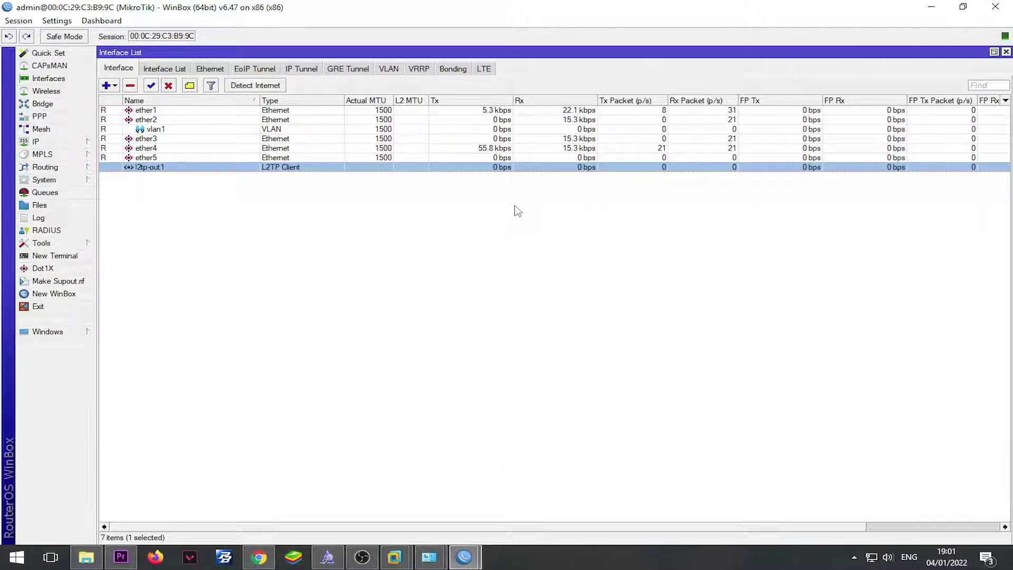
Replace the dial-out password of l2tp-out1, save the interface, and reopen it to check the connection status.
{"action": "double_click", "coordinate": [442, 167]}
{"action": "type", "text": "**"}
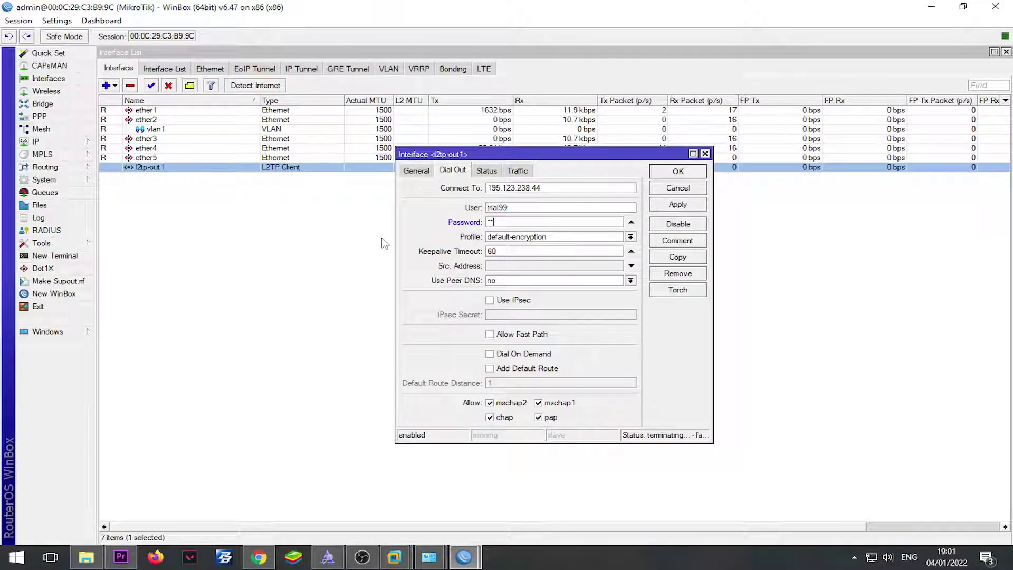
{"action": "key", "text": "Return"}
{"action": "left_click", "coordinate": [155, 168]}
{"action": "double_click", "coordinate": [147, 169]}
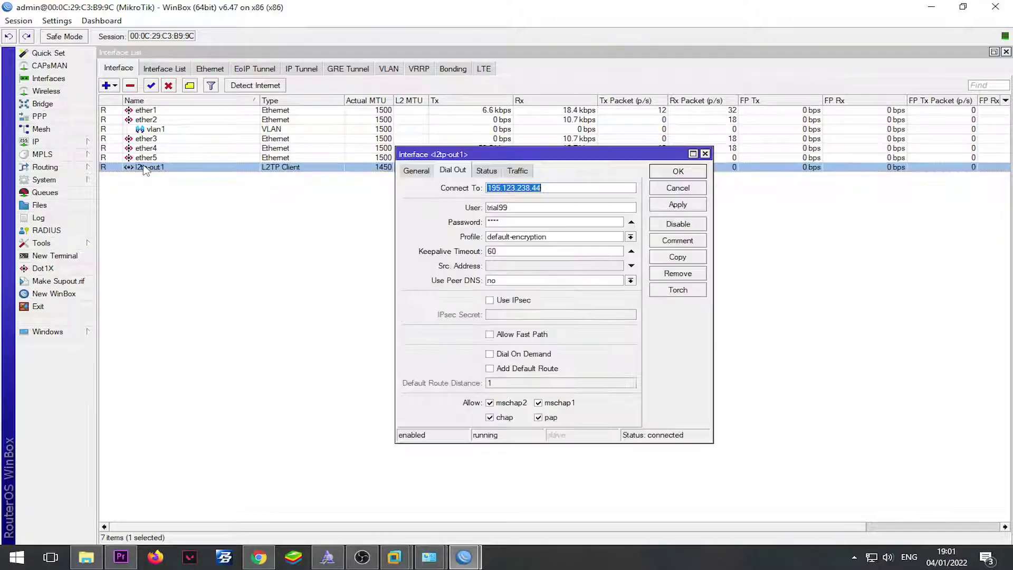
Copy the remote address from the l2tp-out1 connection status and close the interface settings.
{"action": "left_click", "coordinate": [486, 170]}
{"action": "left_click_drag", "start_coordinate": [538, 319], "coordinate": [475, 186]}
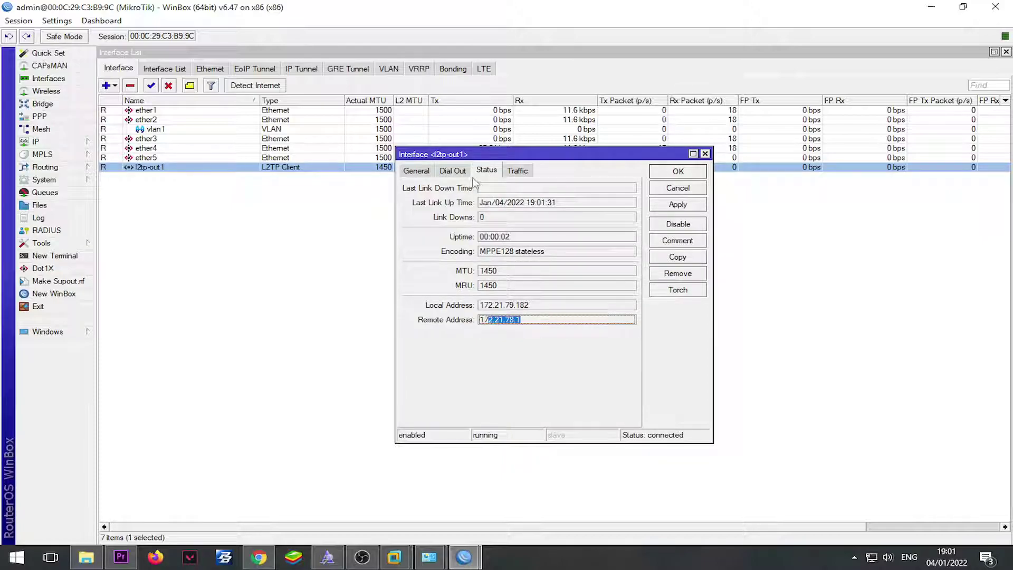
{"action": "left_click_drag", "start_coordinate": [527, 317], "coordinate": [463, 325]}
{"action": "key", "text": "ctrl+c"}
{"action": "left_click", "coordinate": [695, 173]}
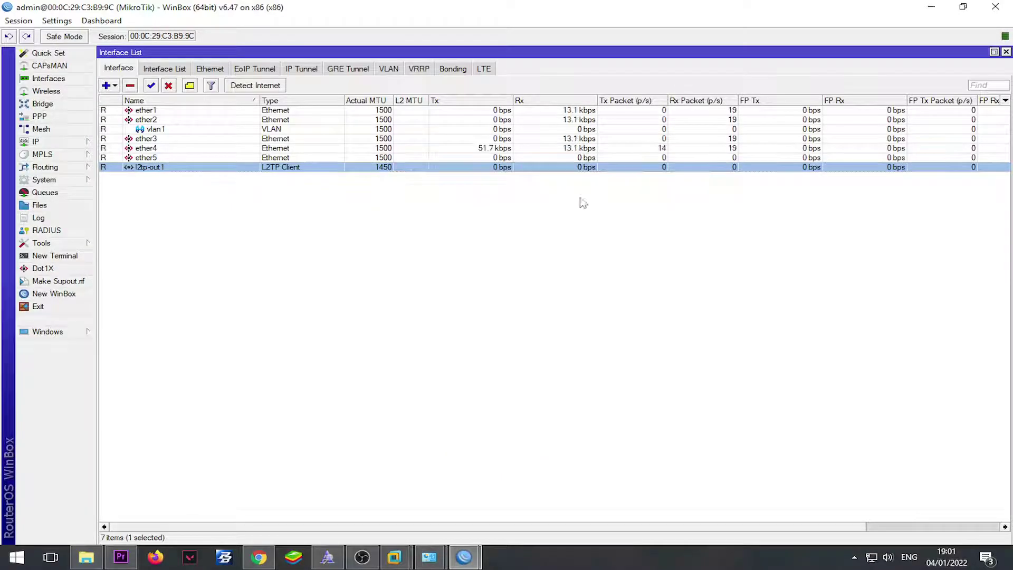
Open a bandwidth test, set its target to the copied address 172.21.78.1, and use the TCP protocol.
{"action": "left_click", "coordinate": [633, 188]}
{"action": "left_click", "coordinate": [41, 242]}
{"action": "left_click", "coordinate": [126, 252]}
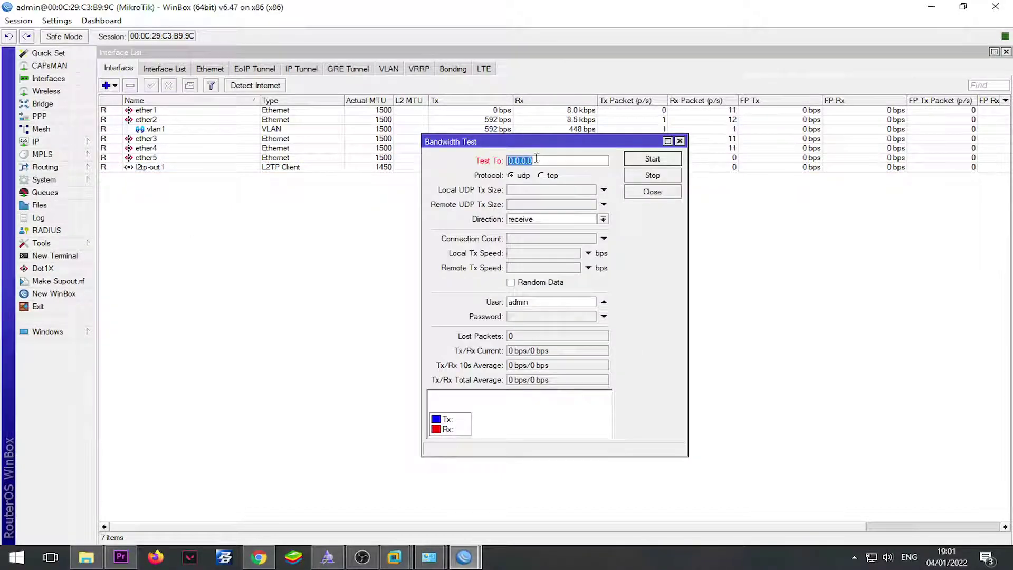
{"action": "left_click_drag", "start_coordinate": [528, 143], "coordinate": [570, 313]}
{"action": "left_click", "coordinate": [604, 211]}
{"action": "key", "text": "ctrl+v"}
{"action": "left_click_drag", "start_coordinate": [611, 338], "coordinate": [323, 337]}
{"action": "type", "text": "megu"}
{"action": "key", "text": "Tab"}
{"action": "type", "text": "********"}
{"action": "key", "text": "ctrl+a"}
{"action": "type", "text": "*"}
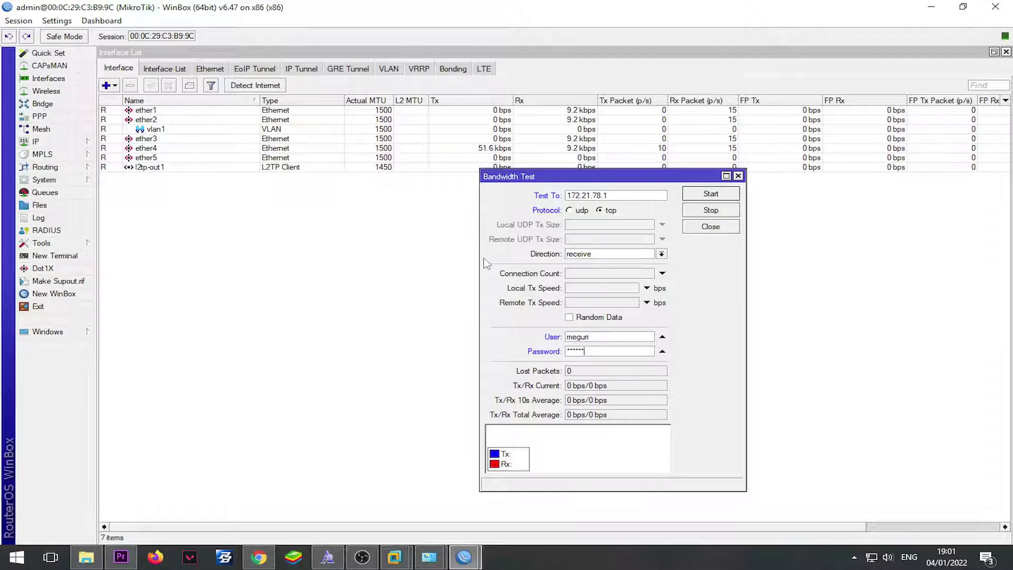
{"action": "key", "text": "ctrl+a"}
{"action": "key", "text": "BackSpace"}
Enter whmcs as the bandwidth test user, fill in the account password, and run the receive test.
{"action": "key", "text": "shift+Tab"}
{"action": "type", "text": "whmc"}
{"action": "key", "text": "ctrl+a"}
{"action": "key", "text": "BackSpace"}
{"action": "type", "text": "************"}
{"action": "key", "text": "Return"}
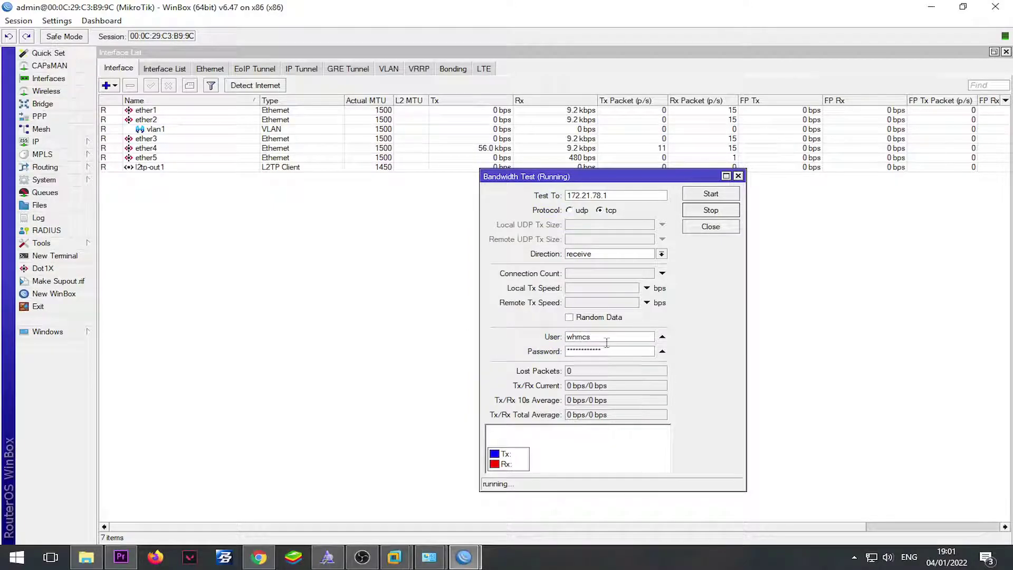
{"action": "left_click_drag", "start_coordinate": [591, 180], "coordinate": [514, 198]}
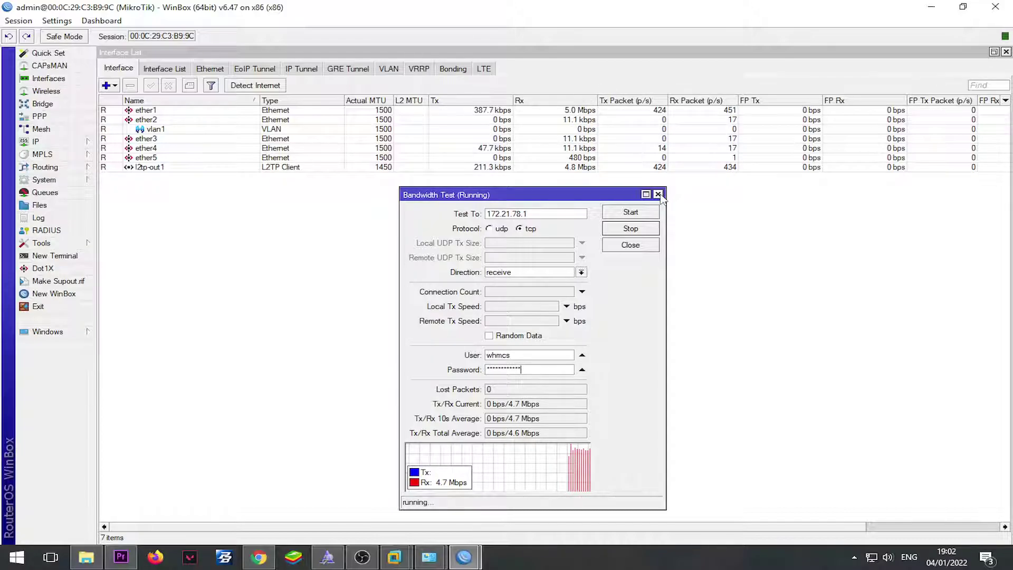
Open the IP route list and close the running bandwidth test.
{"action": "left_click", "coordinate": [59, 142]}
{"action": "left_click", "coordinate": [152, 315]}
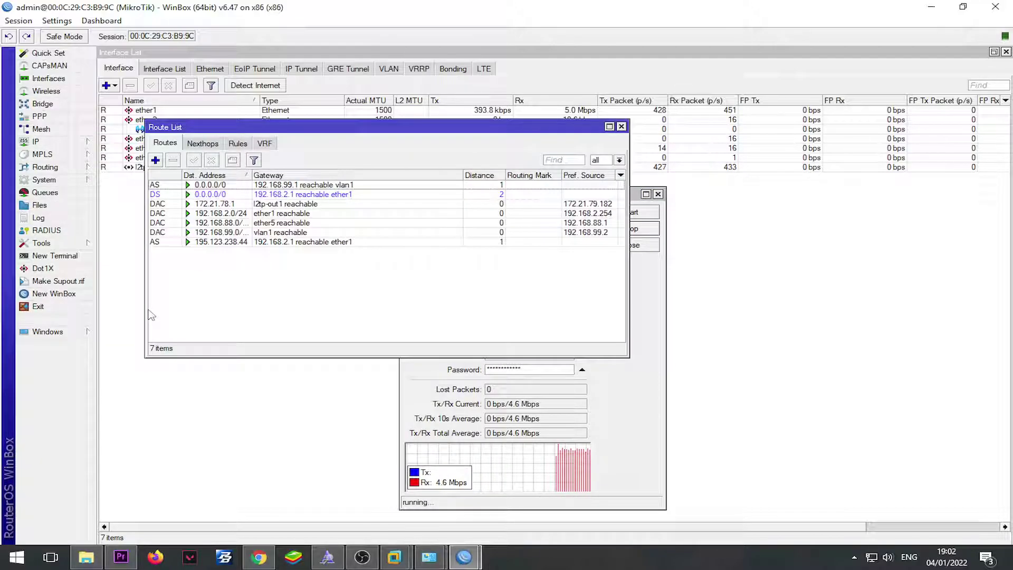
{"action": "left_click", "coordinate": [658, 194]}
{"action": "left_click_drag", "start_coordinate": [329, 128], "coordinate": [358, 192]}
Open the firewall mangle rules and look up the ether5 network in the IP address list.
{"action": "left_click", "coordinate": [36, 141]}
{"action": "left_click", "coordinate": [114, 232]}
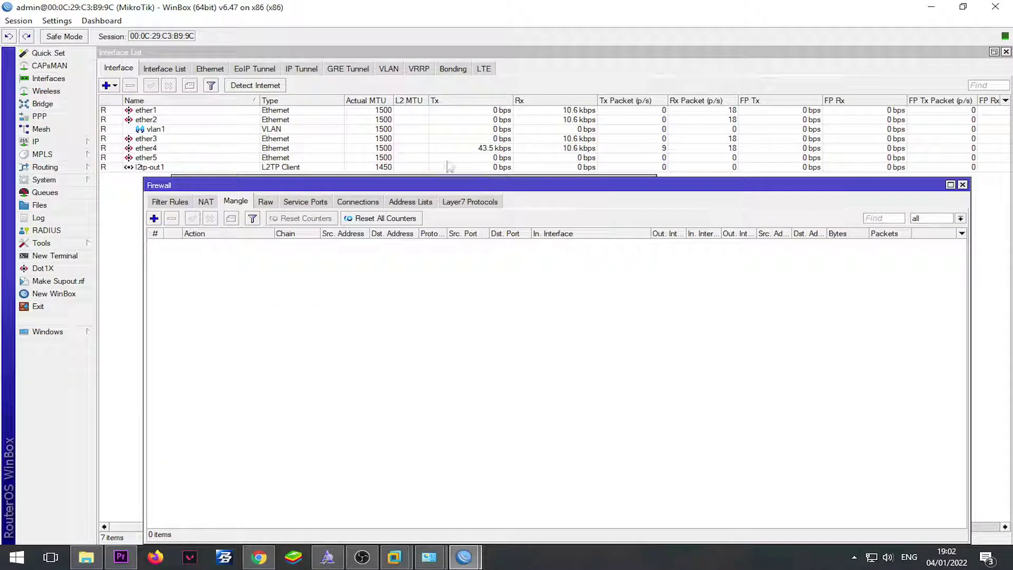
{"action": "left_click", "coordinate": [158, 157]}
{"action": "left_click", "coordinate": [35, 141]}
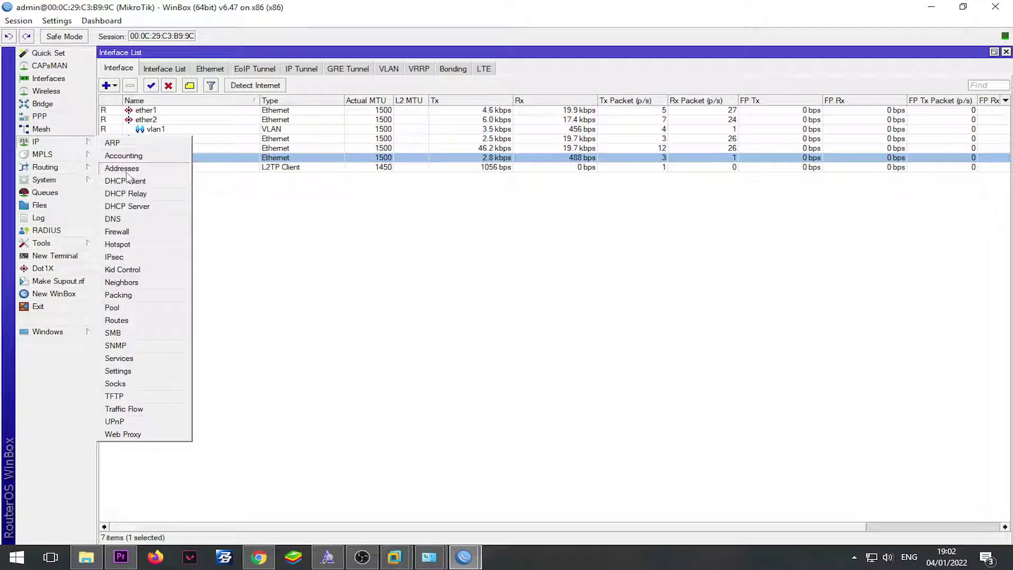
{"action": "left_click", "coordinate": [127, 173]}
{"action": "left_click", "coordinate": [739, 194]}
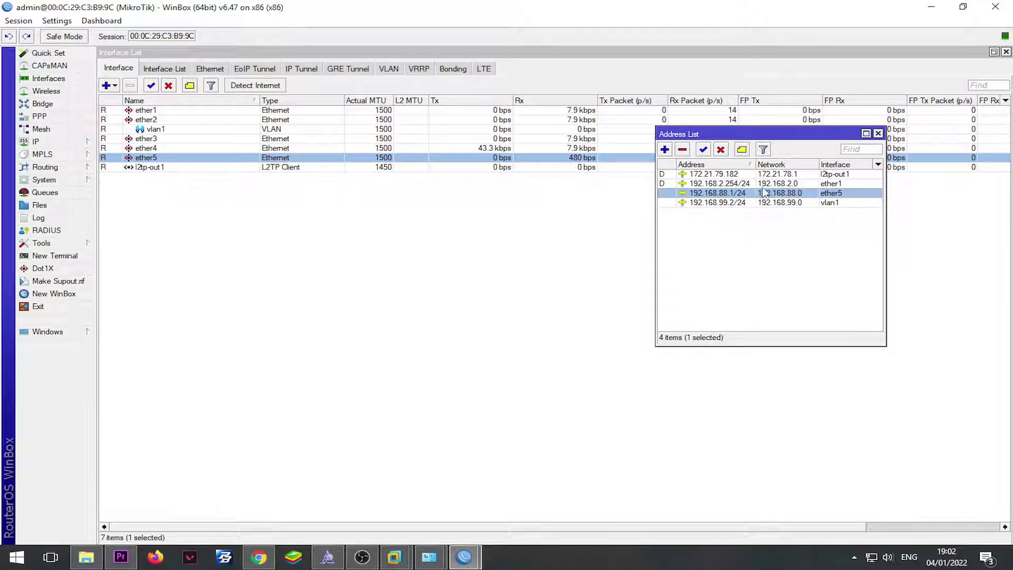
Start a new firewall mangle rule on the prerouting chain with source address 192.168.88.0/24.
{"action": "left_click", "coordinate": [36, 142]}
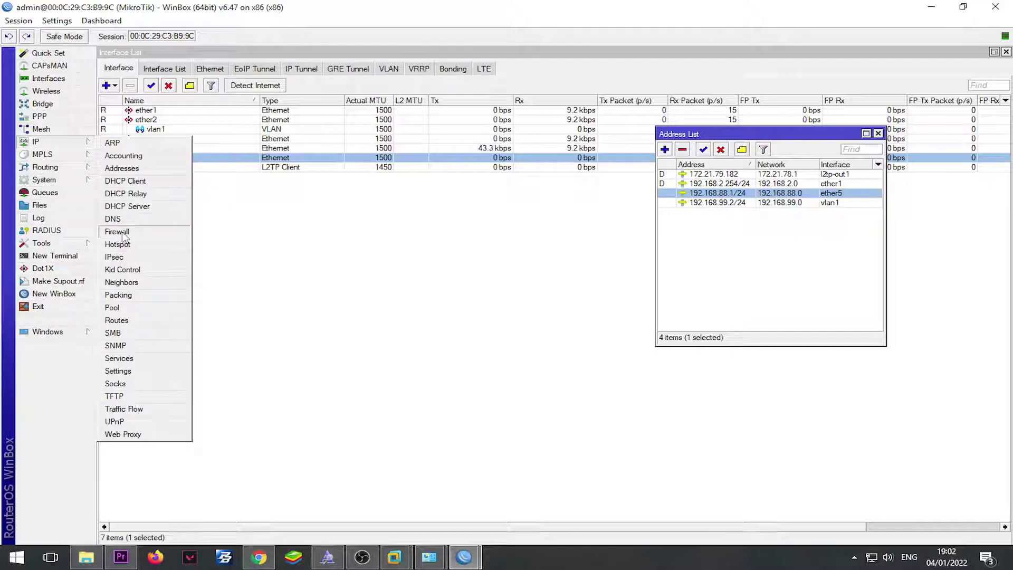
{"action": "left_click", "coordinate": [124, 235]}
{"action": "left_click", "coordinate": [153, 218]}
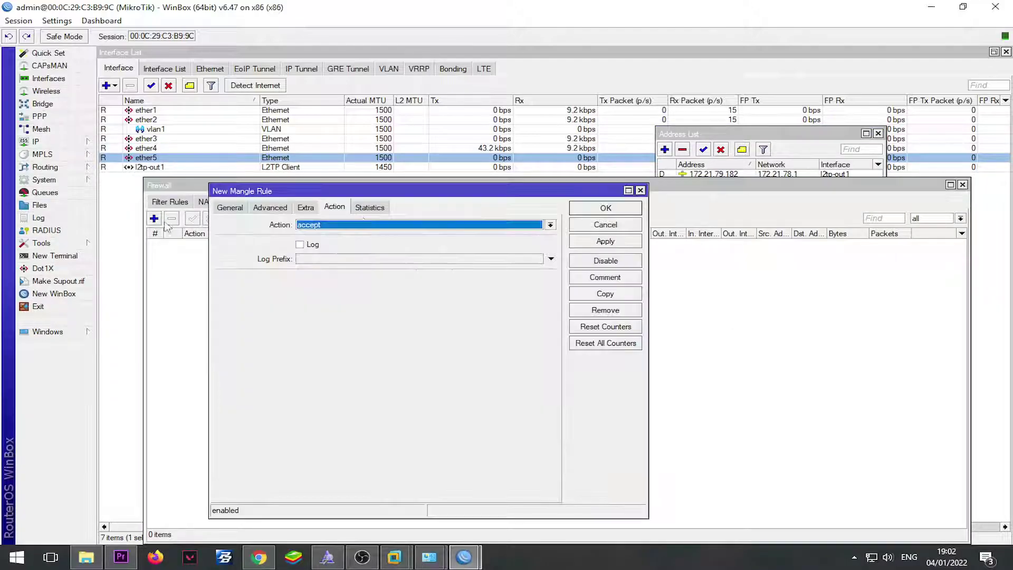
{"action": "left_click", "coordinate": [230, 207]}
{"action": "left_click", "coordinate": [317, 239]}
{"action": "type", "text": "192.168.1"}
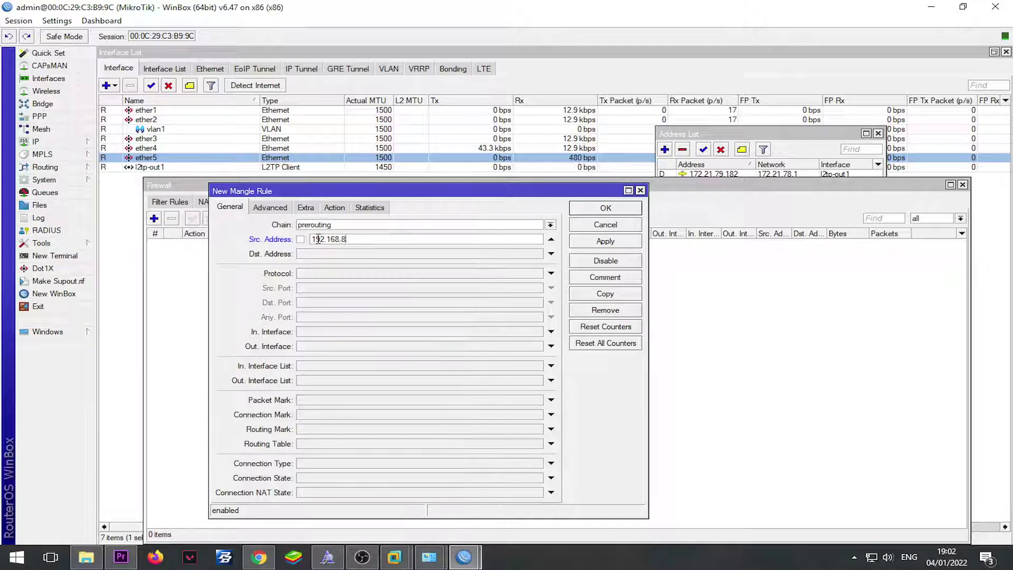
{"action": "type", "text": "0/24"}
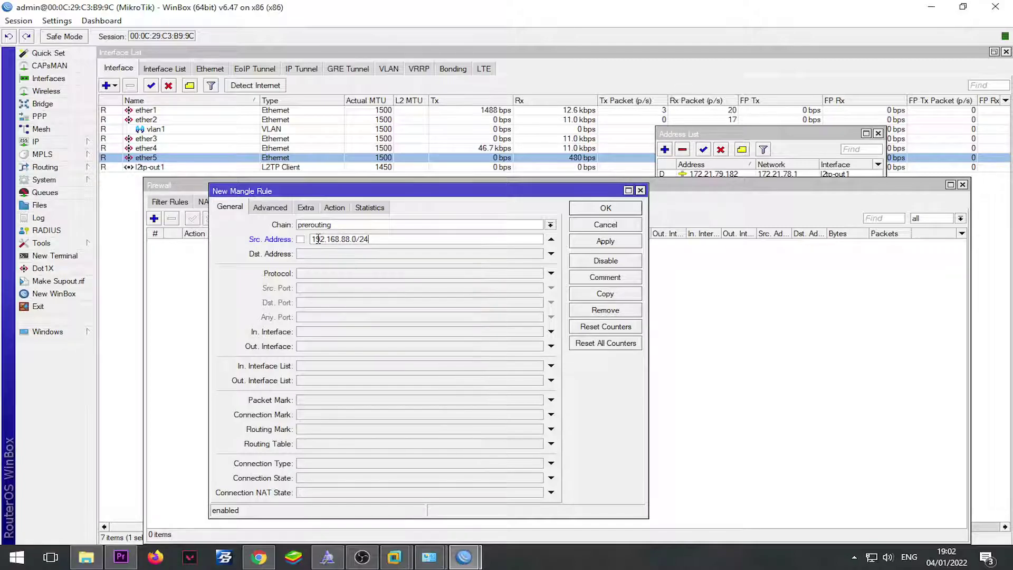
Set the mangle rule's action to mark routing with new routing mark 1, and save the rule.
{"action": "left_click", "coordinate": [269, 208]}
{"action": "left_click", "coordinate": [333, 207]}
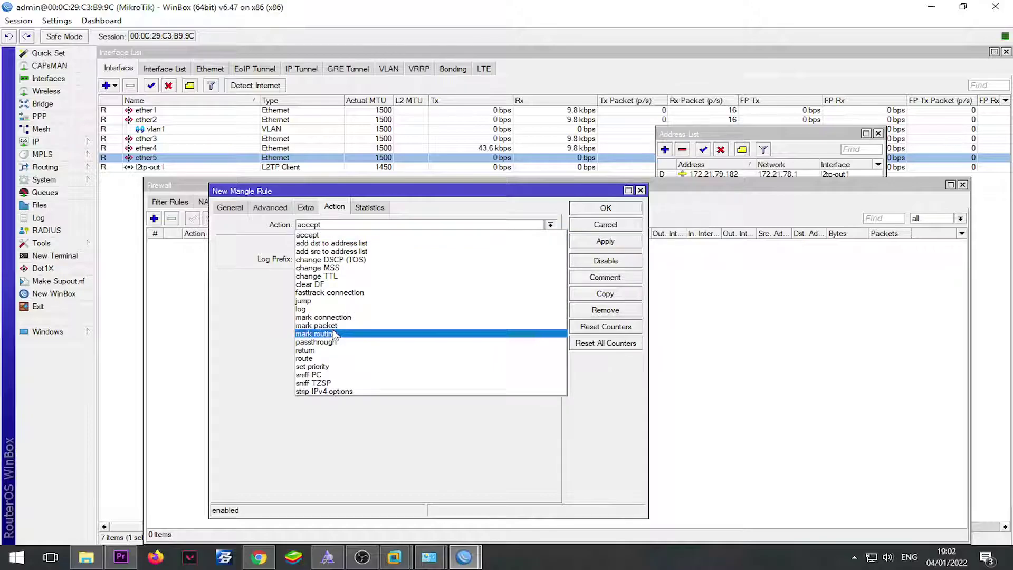
{"action": "left_click", "coordinate": [332, 333]}
{"action": "left_click", "coordinate": [340, 278]}
{"action": "type", "text": "M"}
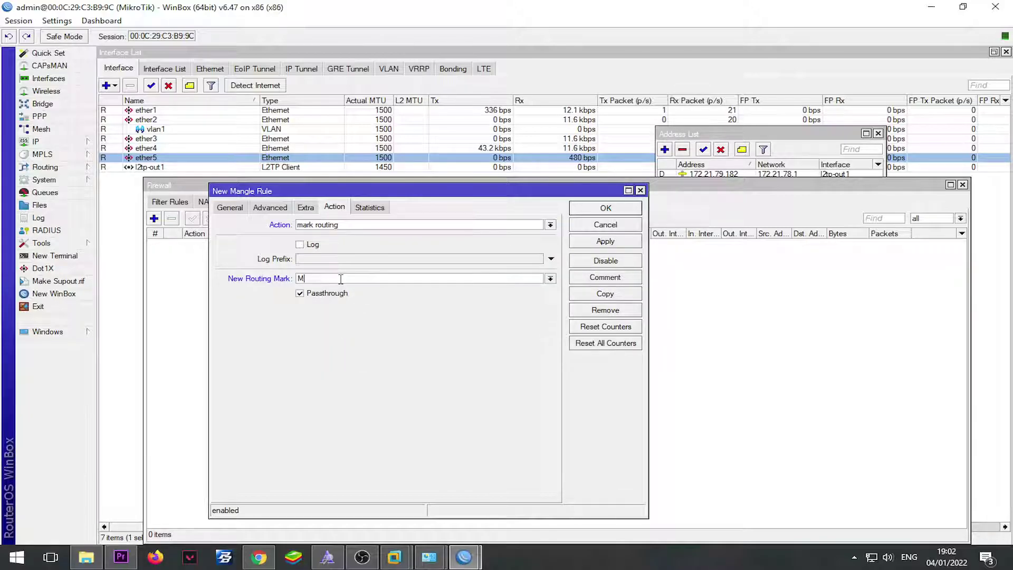
{"action": "type", "text": "Rotu"}
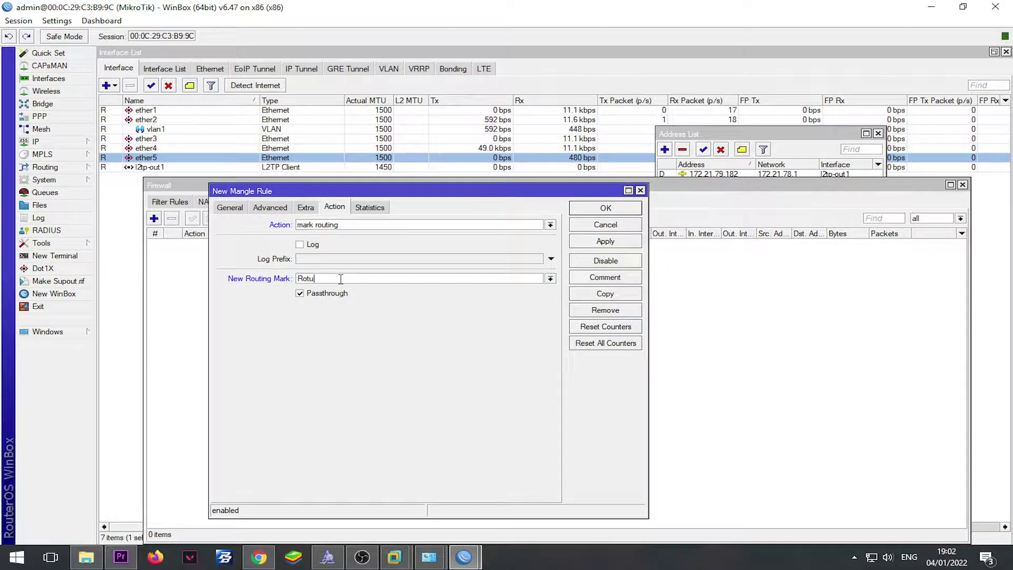
{"action": "key", "text": "BackSpace"}
{"action": "key", "text": "Return"}
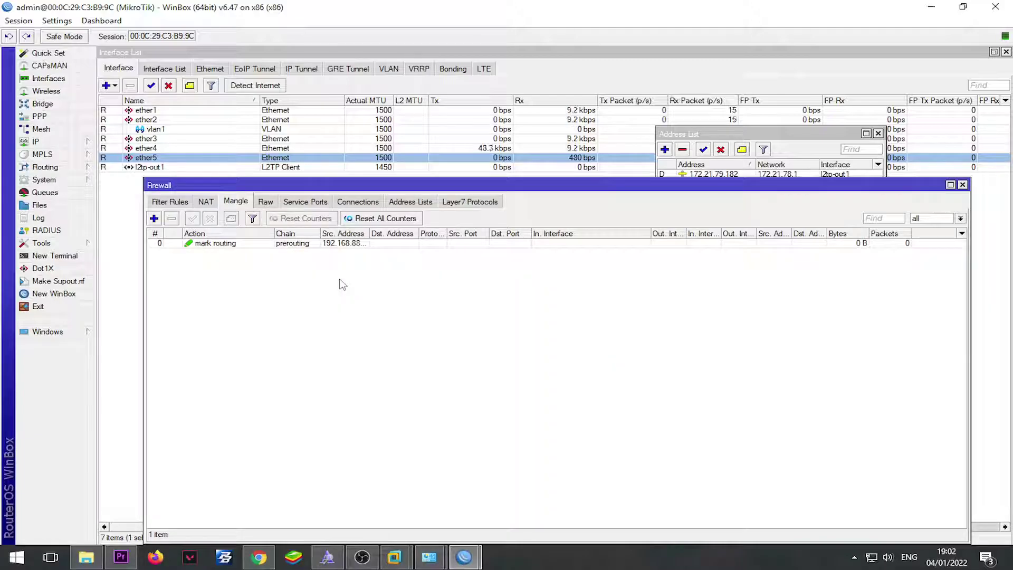
Start a new 0.0.0.0/0 route with l2tp-out1 as gateway, ping as the gateway check, and distance 1.
{"action": "left_click", "coordinate": [42, 141]}
{"action": "left_click", "coordinate": [132, 320]}
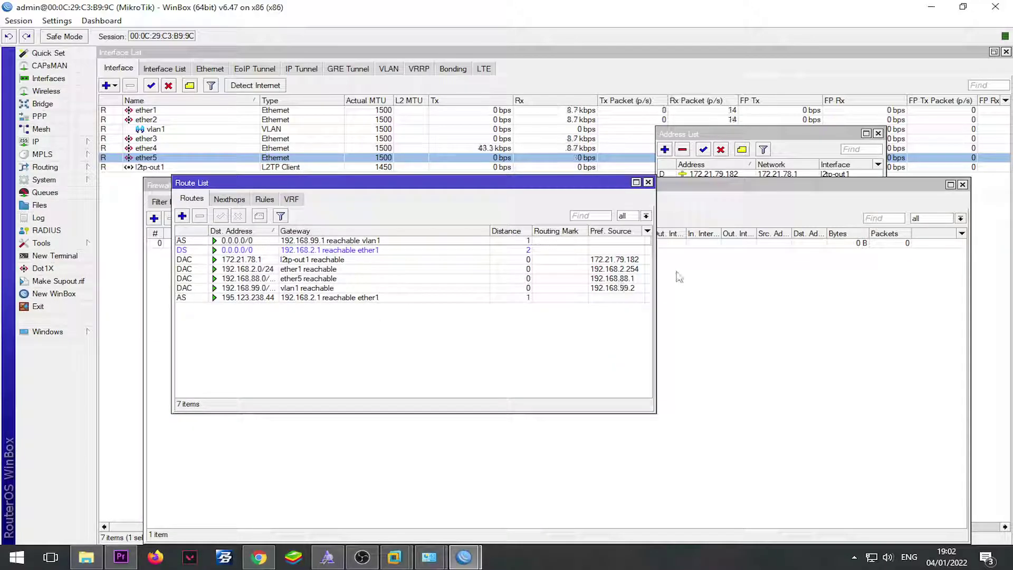
{"action": "left_click", "coordinate": [182, 216]}
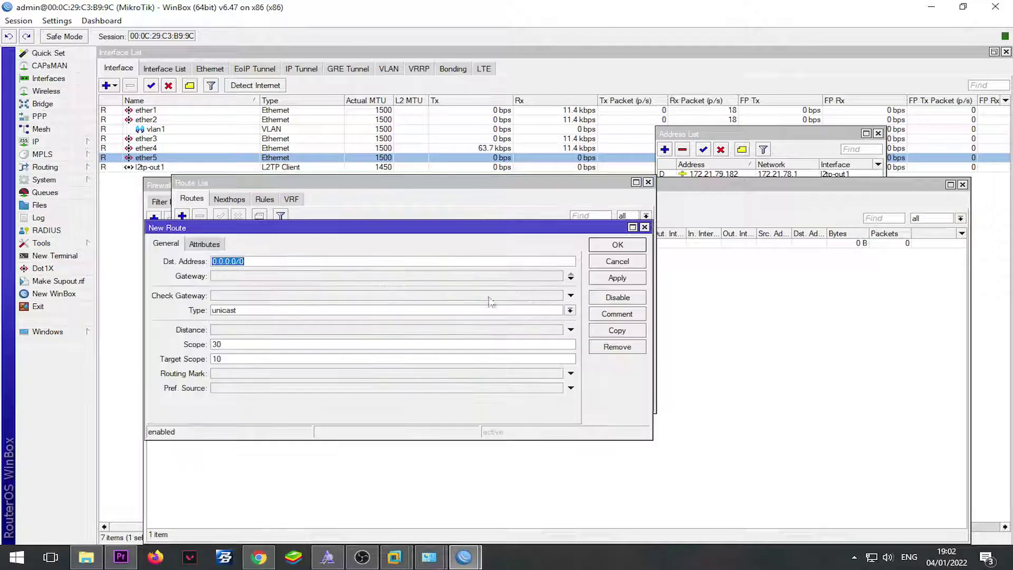
{"action": "left_click", "coordinate": [314, 276]}
{"action": "left_click", "coordinate": [346, 275]}
{"action": "left_click", "coordinate": [259, 328]}
{"action": "left_click", "coordinate": [249, 298]}
{"action": "left_click", "coordinate": [252, 331]}
Assign routing mark 1 to the new l2tp-out1 route and apply it.
{"action": "left_click", "coordinate": [536, 374]}
{"action": "left_click", "coordinate": [558, 374]}
{"action": "left_click", "coordinate": [513, 391]}
{"action": "left_click", "coordinate": [621, 282]}
Start a new firewall NAT rule and set its action to masquerade.
{"action": "left_click", "coordinate": [35, 141]}
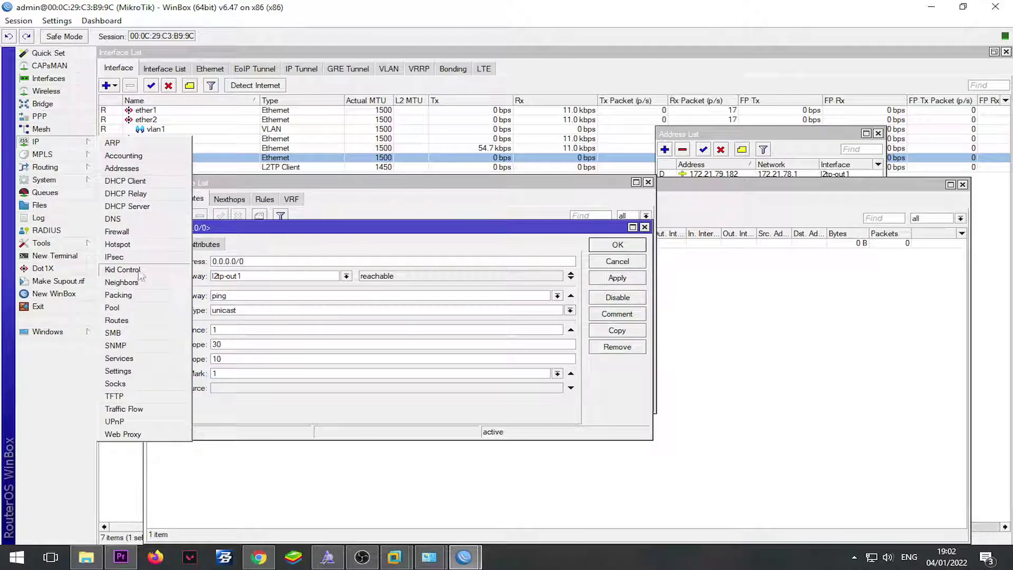
{"action": "left_click", "coordinate": [122, 232]}
{"action": "left_click", "coordinate": [207, 202]}
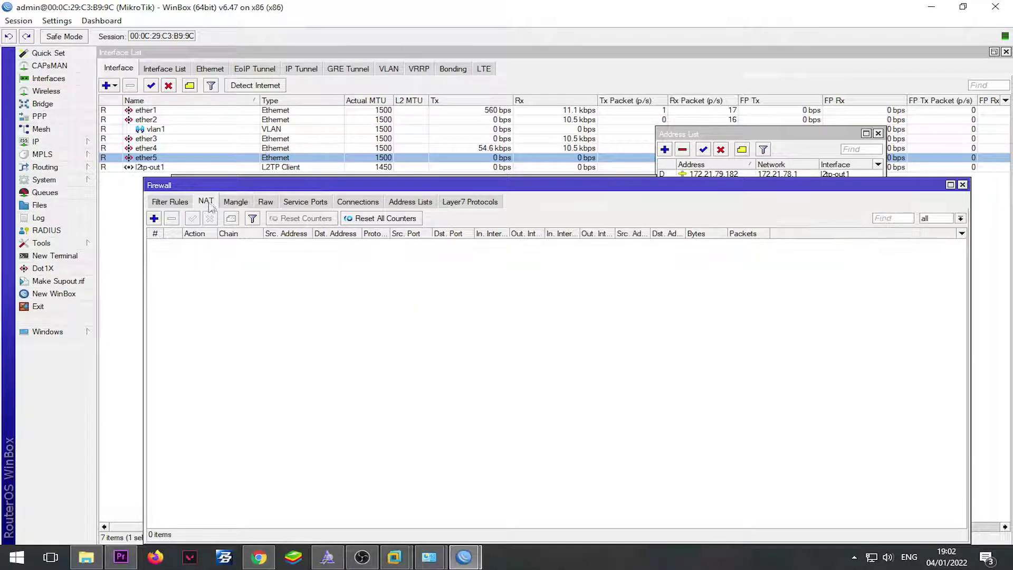
{"action": "left_click", "coordinate": [154, 218]}
{"action": "left_click", "coordinate": [415, 269]}
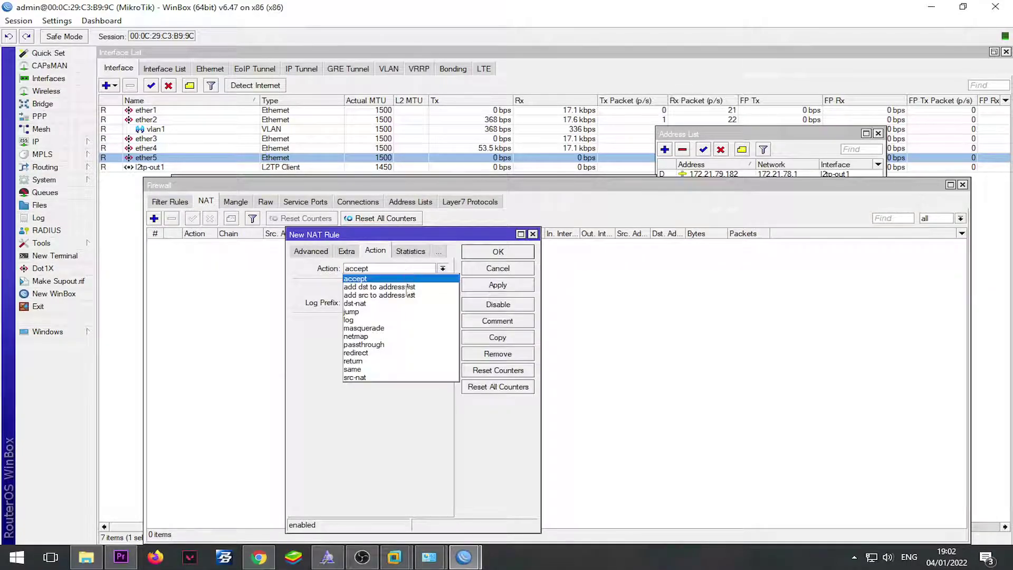
{"action": "left_click", "coordinate": [388, 328]}
Set the srcnat rule's outgoing interface to l2tp-out1 and save the rule.
{"action": "left_click", "coordinate": [311, 251]}
{"action": "left_click", "coordinate": [307, 251]}
{"action": "left_click", "coordinate": [391, 391]}
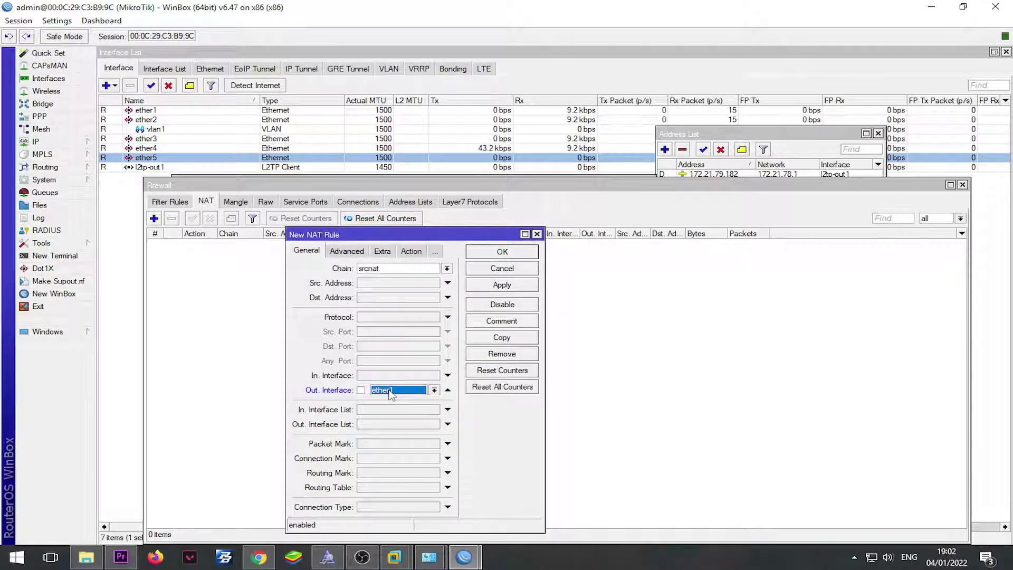
{"action": "left_click", "coordinate": [391, 395]}
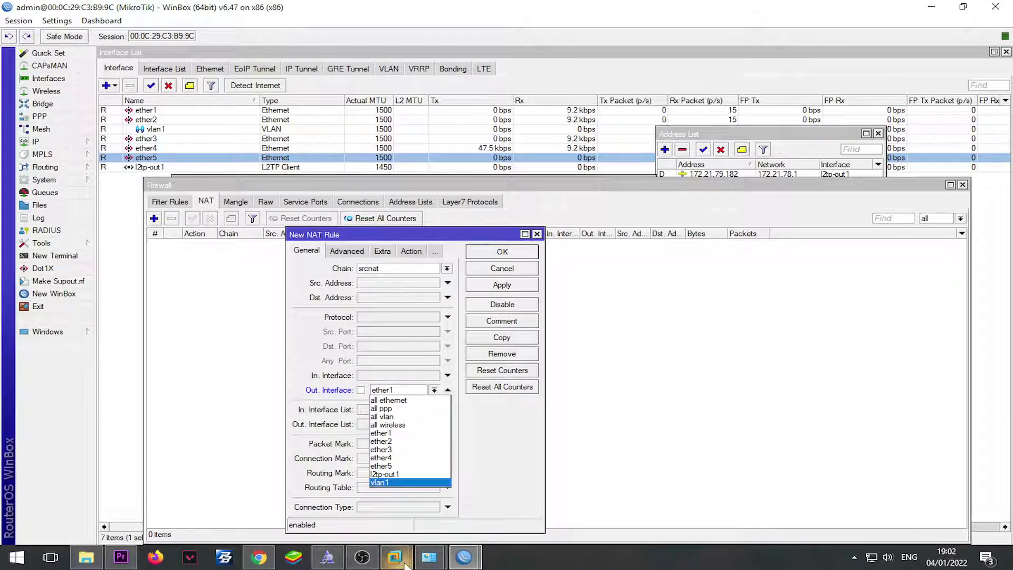
{"action": "left_click", "coordinate": [384, 474]}
{"action": "left_click", "coordinate": [514, 284]}
{"action": "left_click", "coordinate": [515, 257]}
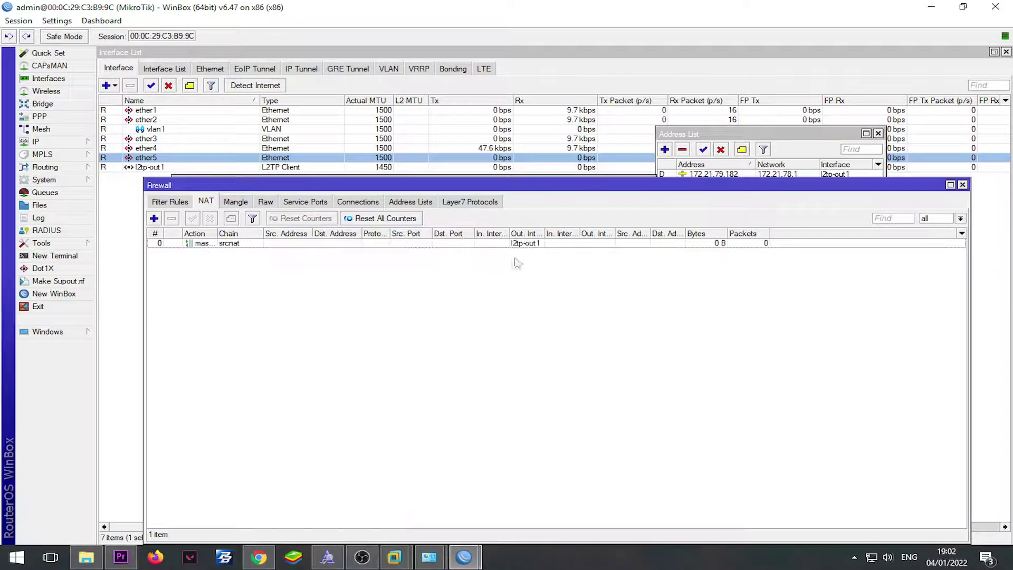
Add a second srcnat NAT rule with ether1 as its outgoing interface and apply it.
{"action": "left_click", "coordinate": [154, 218]}
{"action": "left_click", "coordinate": [427, 393]}
{"action": "left_click", "coordinate": [433, 390]}
{"action": "left_click", "coordinate": [433, 395]}
{"action": "left_click", "coordinate": [502, 285]}
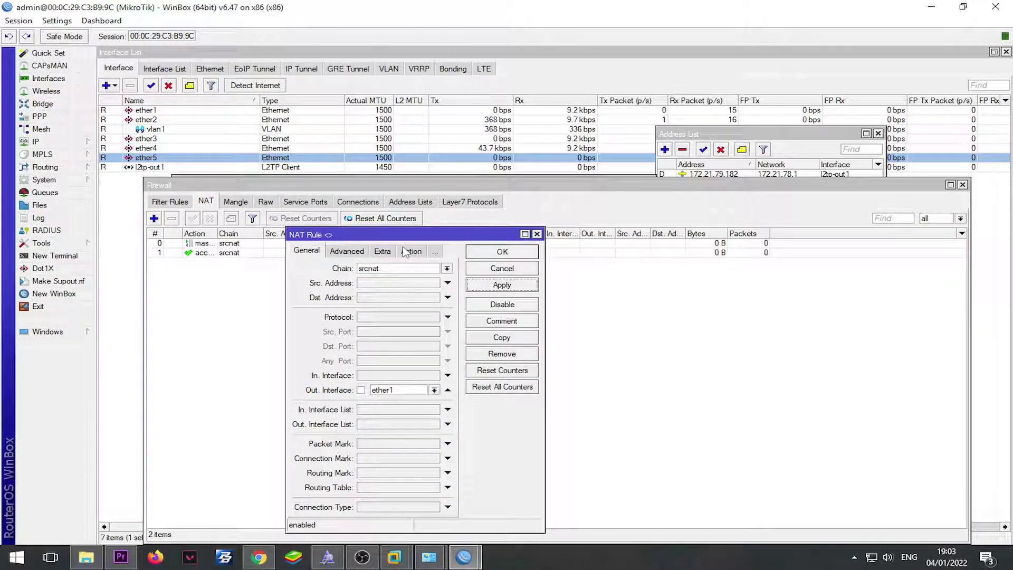
Set the ether1 NAT rule's action to masquerade and save it.
{"action": "left_click", "coordinate": [409, 251]}
{"action": "left_click", "coordinate": [411, 251]}
{"action": "left_click", "coordinate": [375, 250]}
{"action": "left_click", "coordinate": [387, 269]}
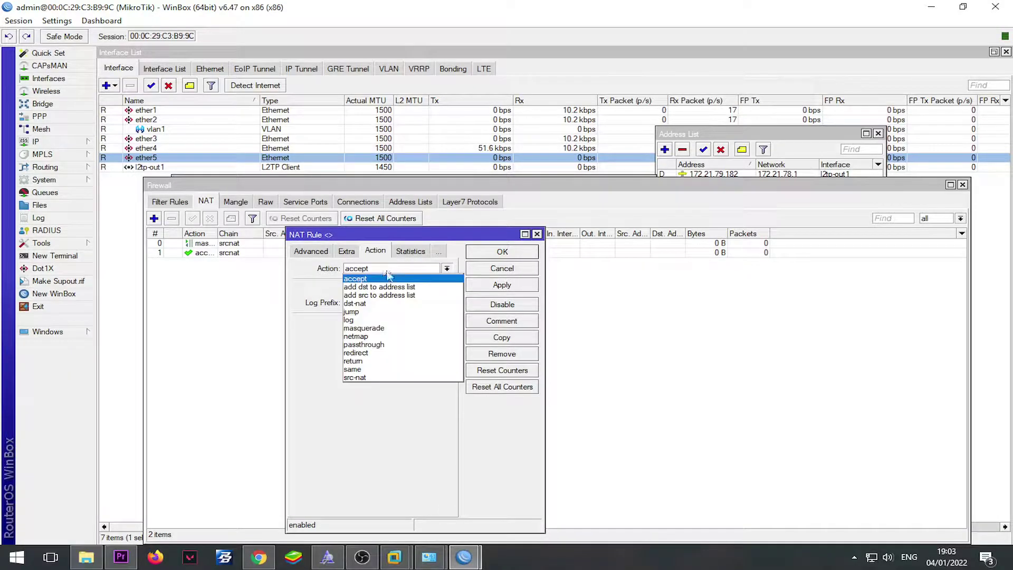
{"action": "left_click", "coordinate": [364, 327]}
{"action": "left_click", "coordinate": [501, 251]}
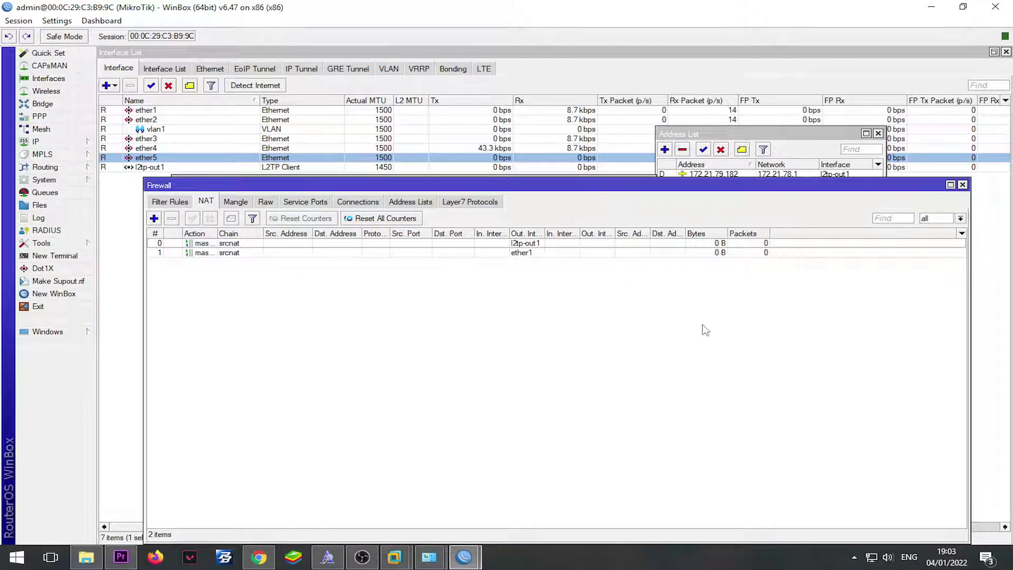
Close the address list and review the route list and the NAT rules.
{"action": "left_click", "coordinate": [800, 145]}
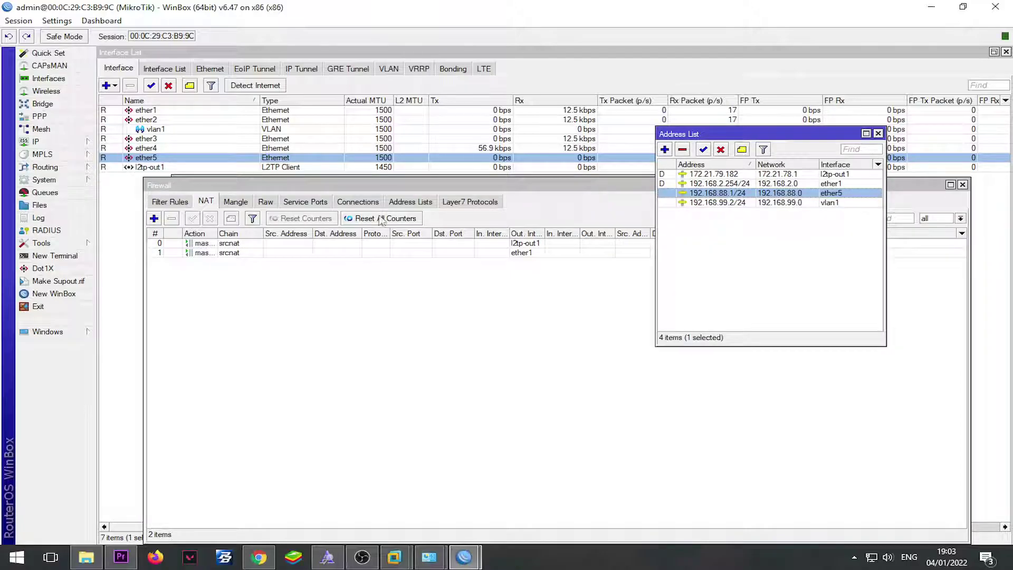
{"action": "left_click", "coordinate": [878, 134]}
{"action": "left_click_drag", "start_coordinate": [547, 186], "coordinate": [550, 227]}
{"action": "left_click", "coordinate": [526, 198]}
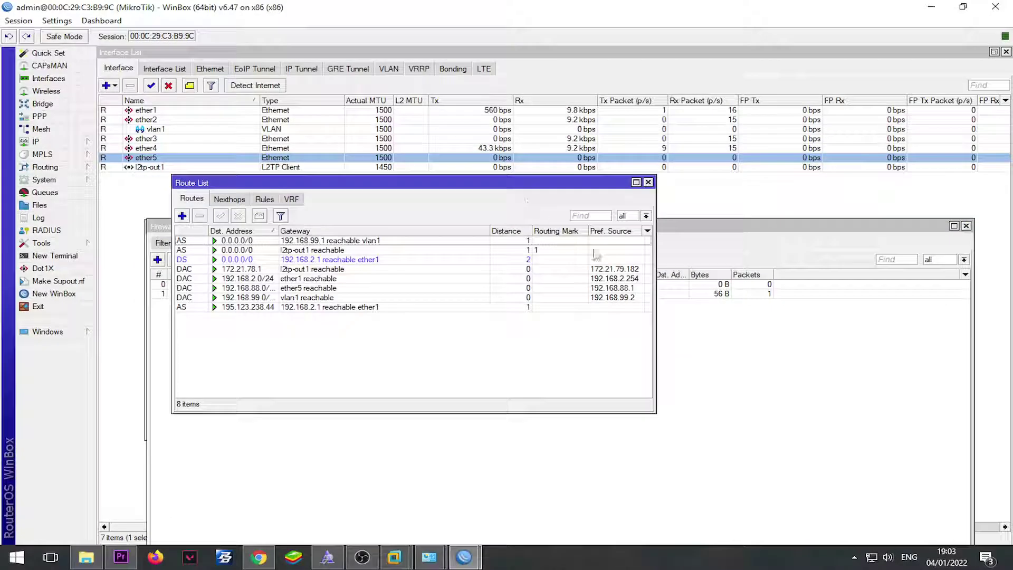
{"action": "left_click", "coordinate": [785, 260]}
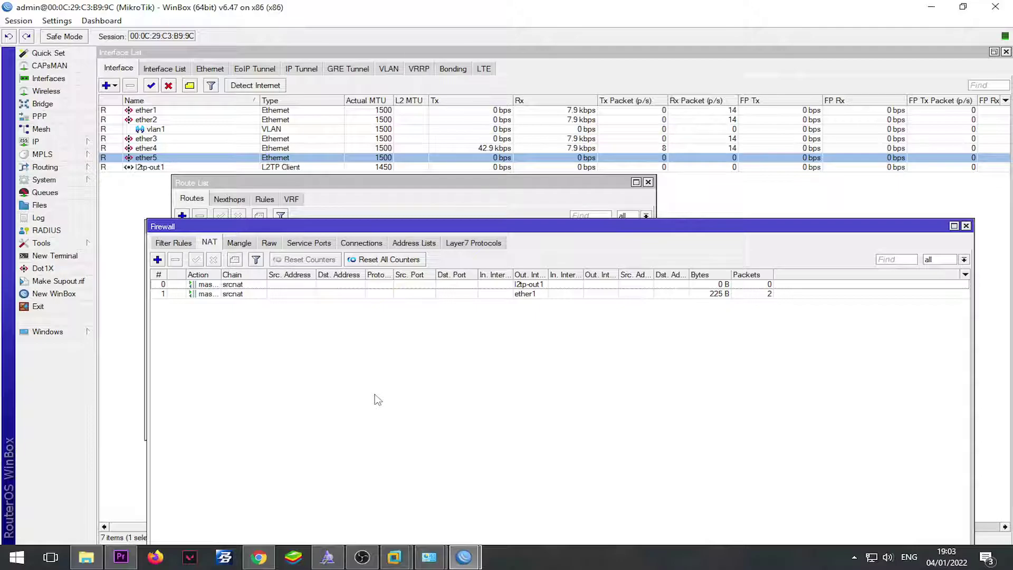
Switch to Chrome and load the YouTube home page to test the connection.
{"action": "left_click", "coordinate": [259, 560]}
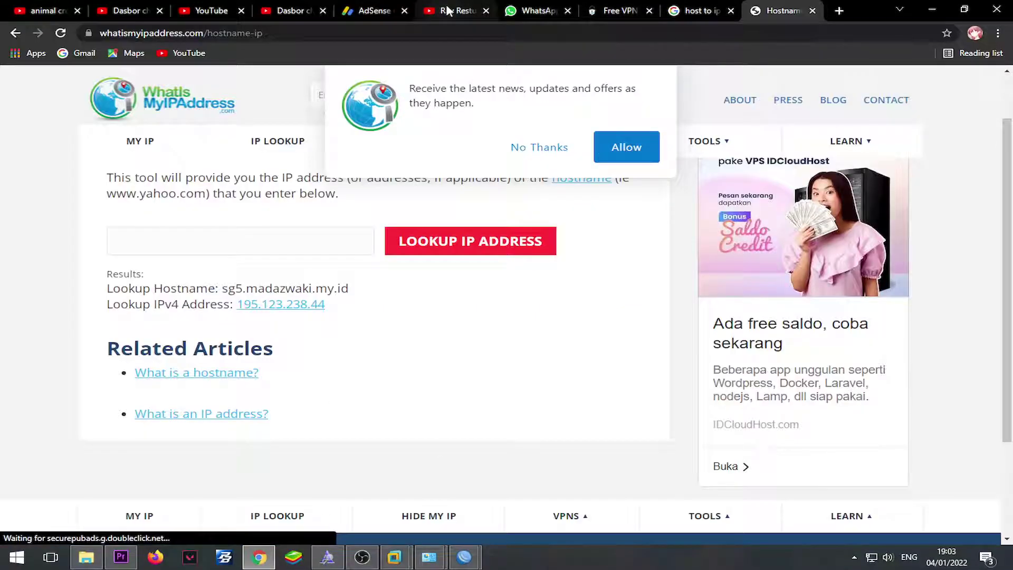
{"action": "left_click", "coordinate": [453, 11]}
{"action": "left_click", "coordinate": [76, 85]}
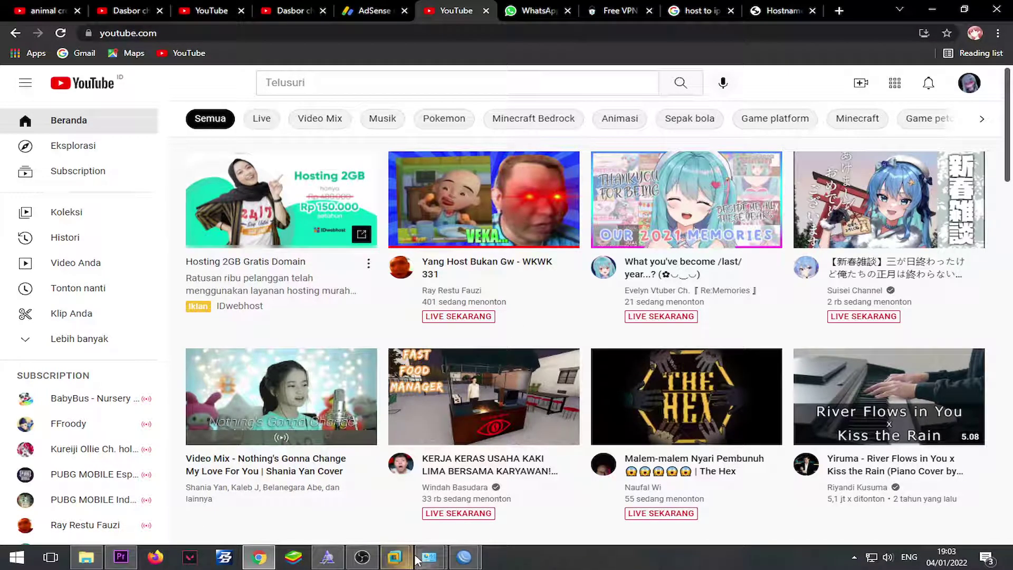
{"action": "left_click", "coordinate": [367, 560]}
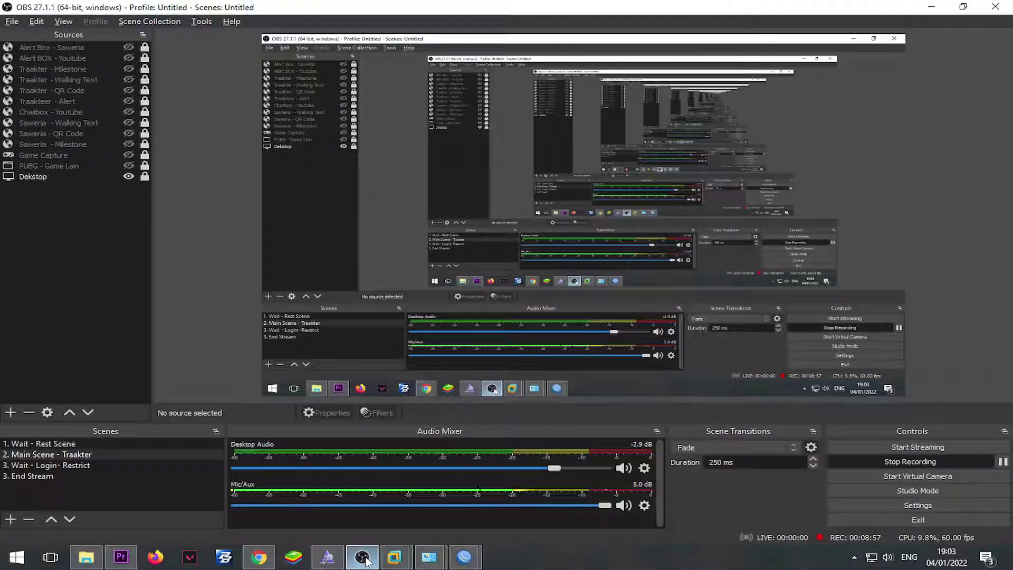
{"action": "left_click", "coordinate": [367, 560]}
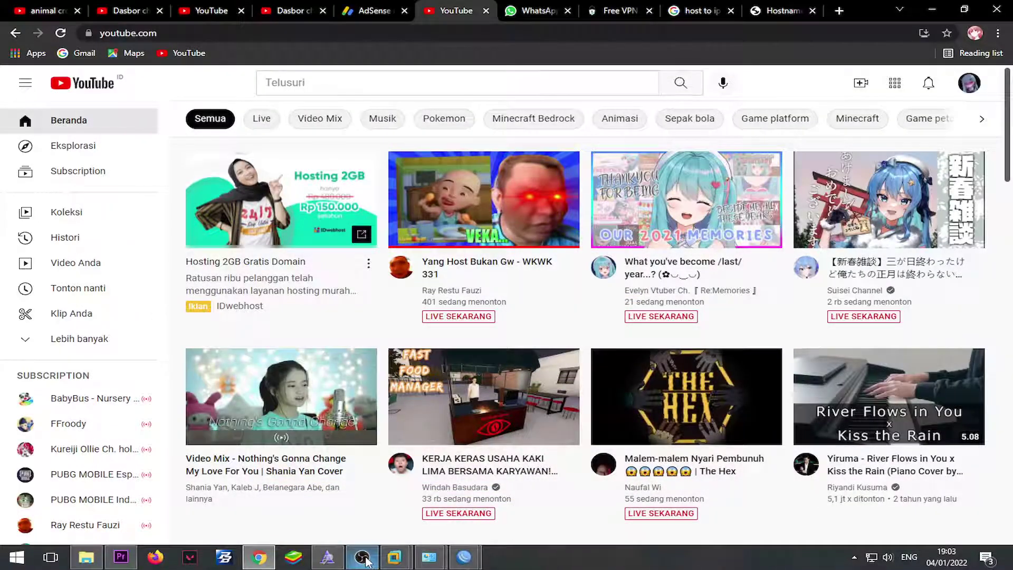